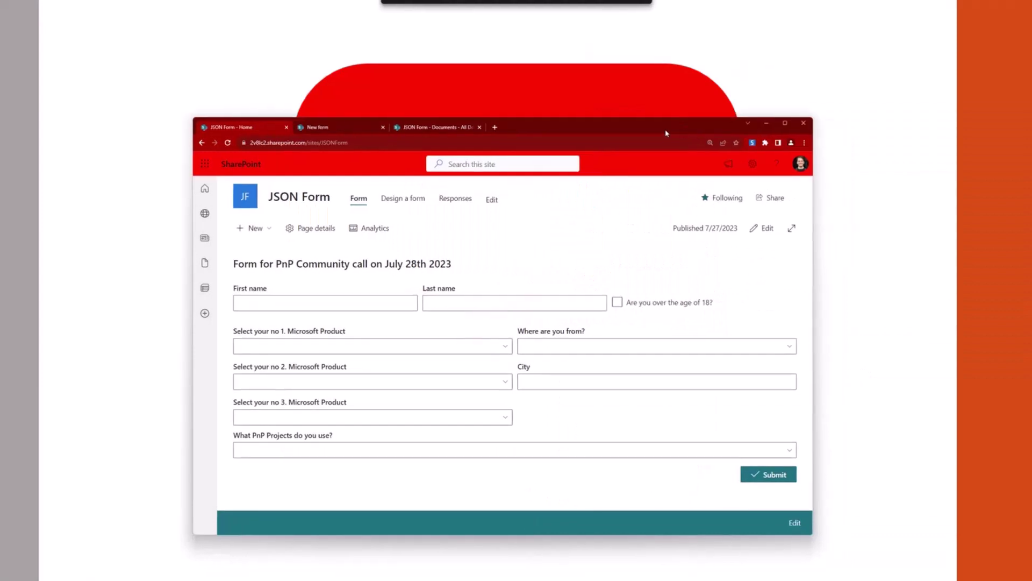
pyautogui.press('Right')
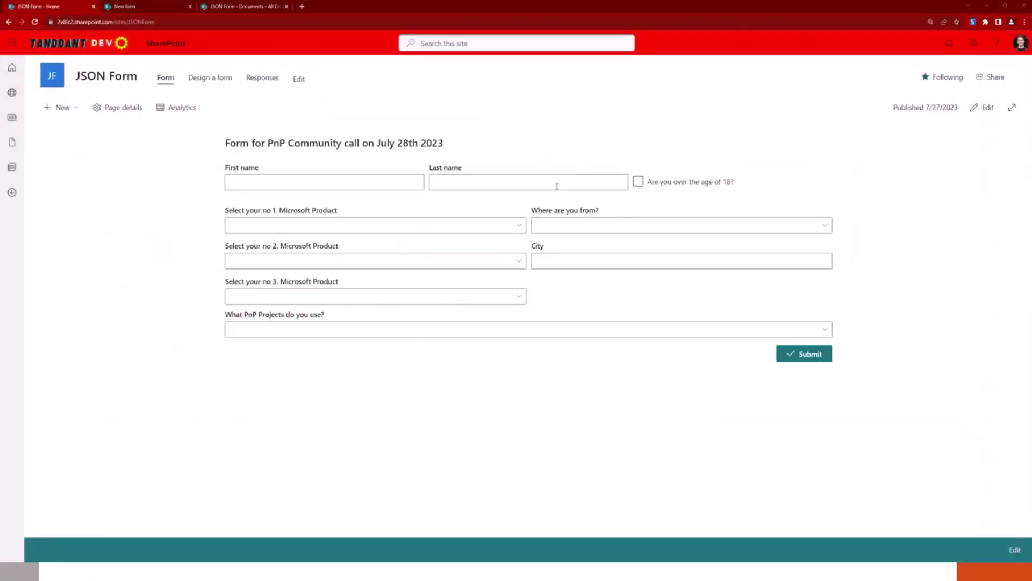
# Step: Fill in the first and last name fields and confirm being over 18
pyautogui.click(345, 182)
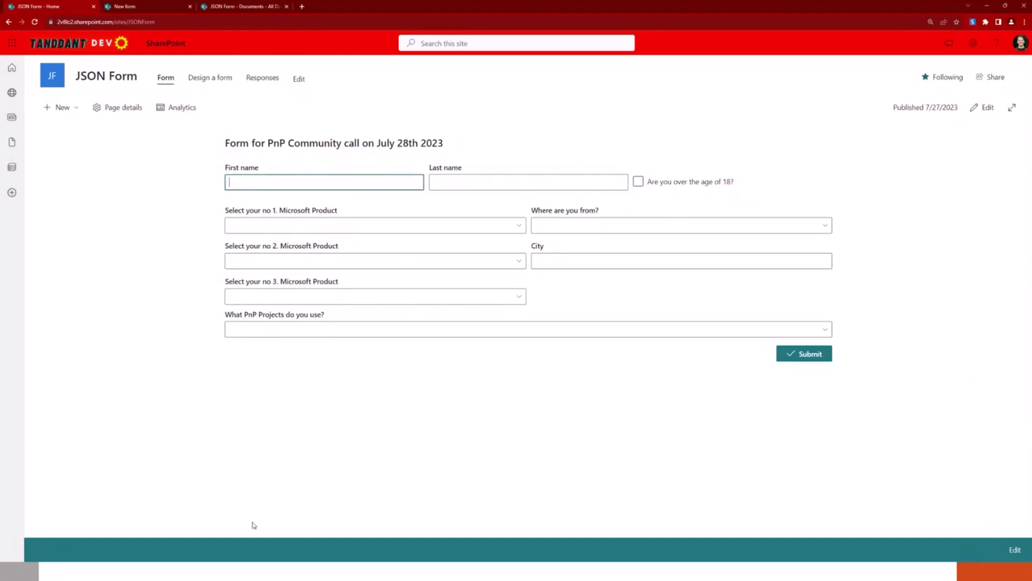
pyautogui.click(318, 183)
pyautogui.click(319, 183)
pyautogui.write('Dan')
pyautogui.press('Tab')
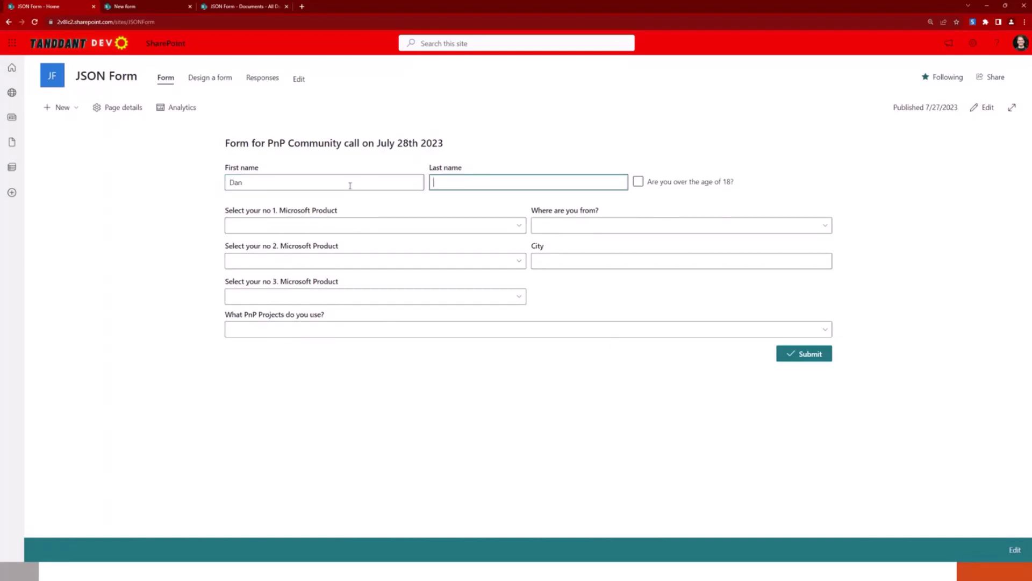
pyautogui.write('Toft')
pyautogui.click(638, 181)
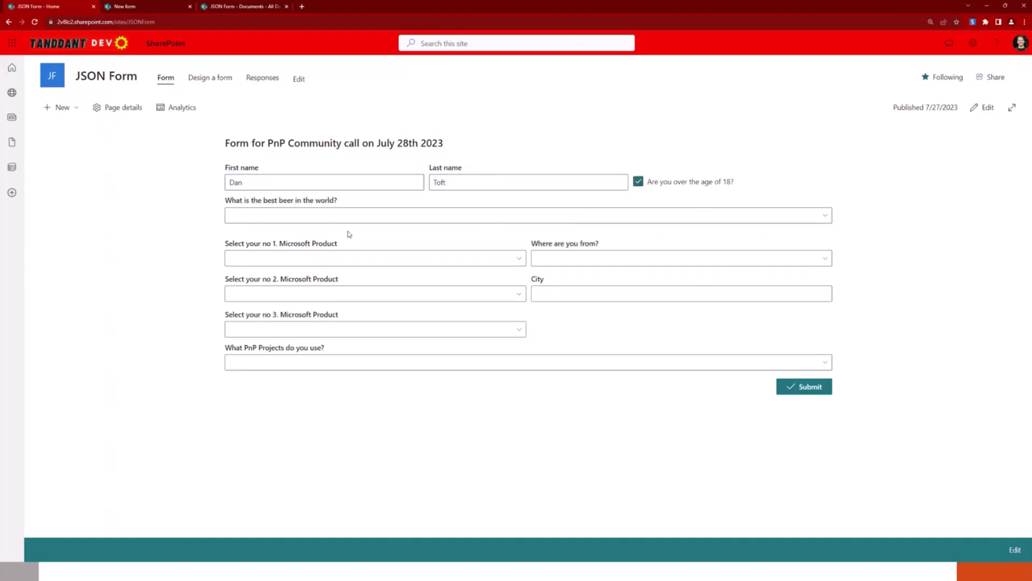
pyautogui.click(357, 216)
pyautogui.click(638, 182)
pyautogui.click(705, 181)
# Step: Pick Carlsberg as best beer and SharePoint as Microsoft product no 1, 2 and 3
pyautogui.click(342, 216)
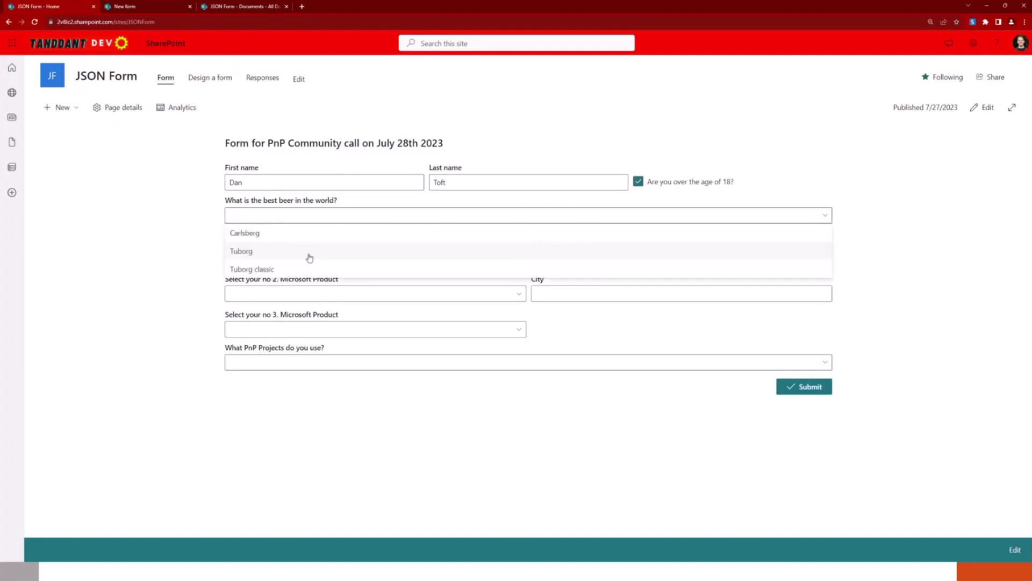
pyautogui.click(325, 233)
pyautogui.click(364, 275)
pyautogui.click(319, 298)
pyautogui.click(312, 311)
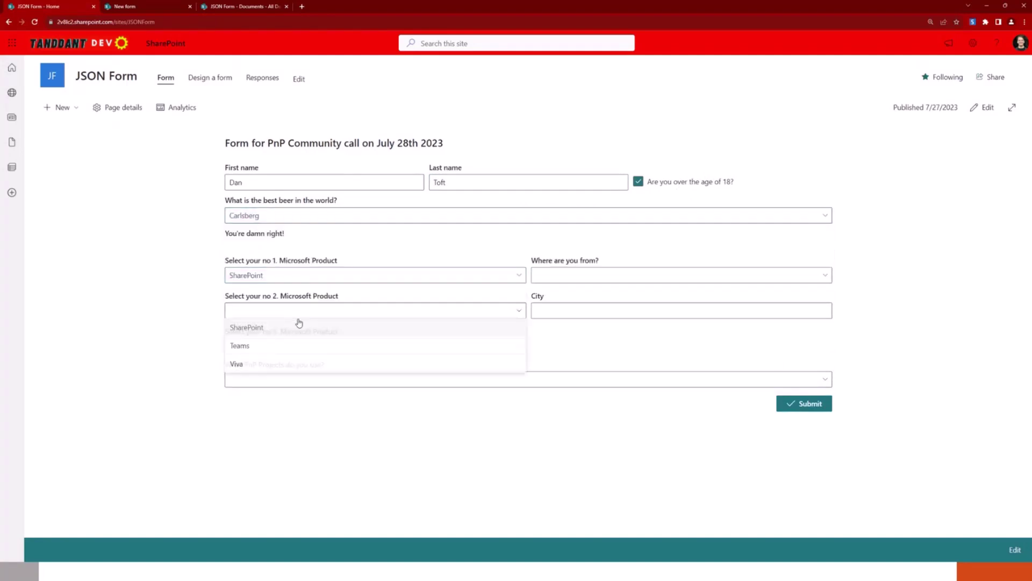
pyautogui.click(298, 324)
pyautogui.click(298, 345)
pyautogui.click(297, 363)
# Step: Set country to Other (please fill) with Denmark, and city to Herning
pyautogui.click(614, 282)
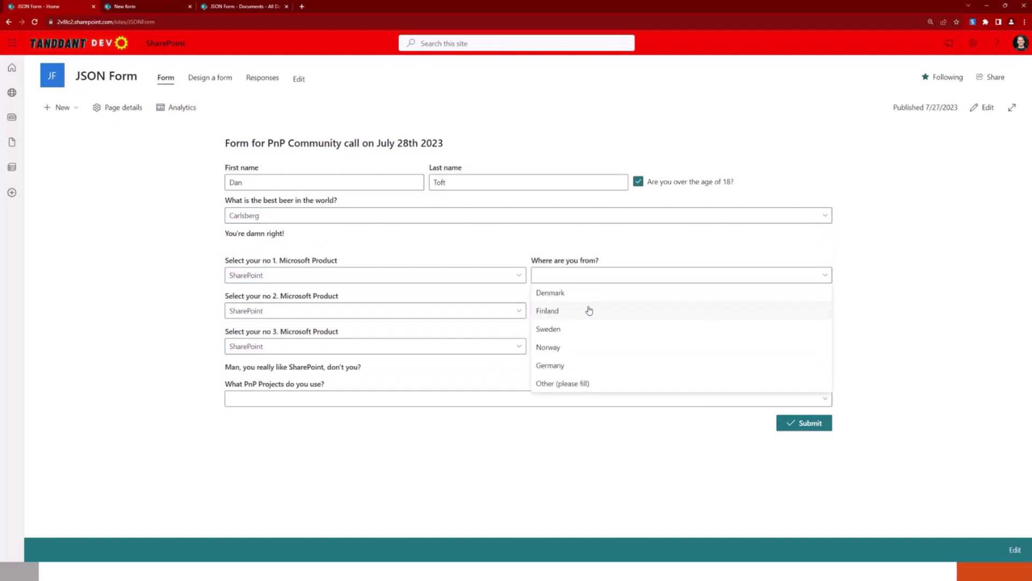
pyautogui.click(597, 310)
pyautogui.click(615, 275)
pyautogui.click(599, 383)
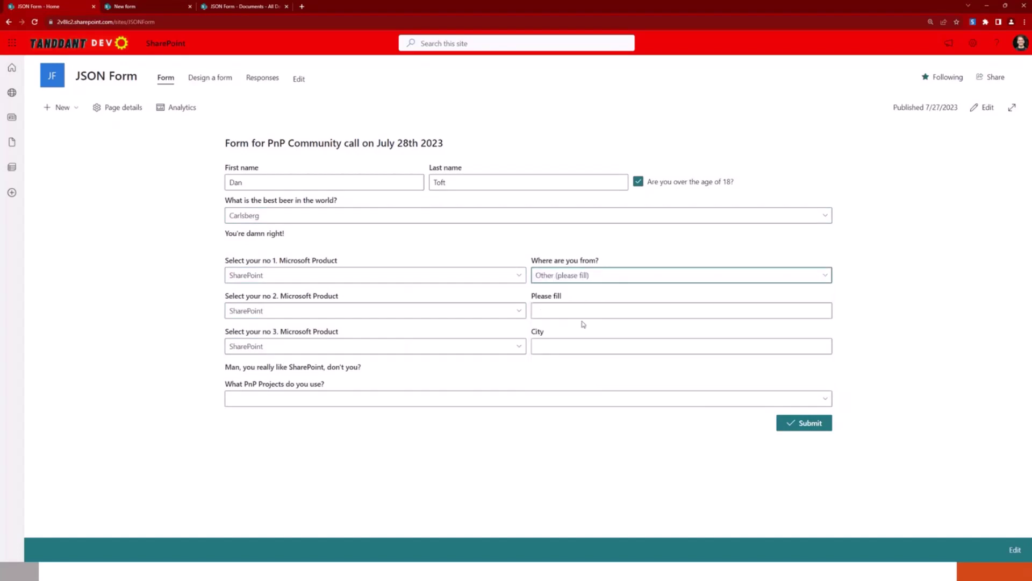
pyautogui.click(590, 316)
pyautogui.write('Denmark')
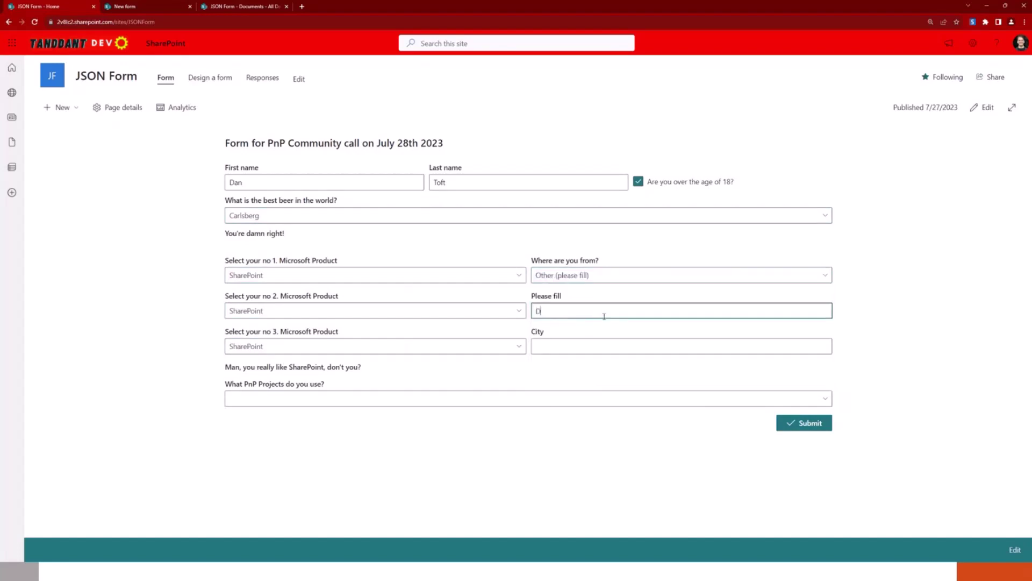
pyautogui.click(594, 352)
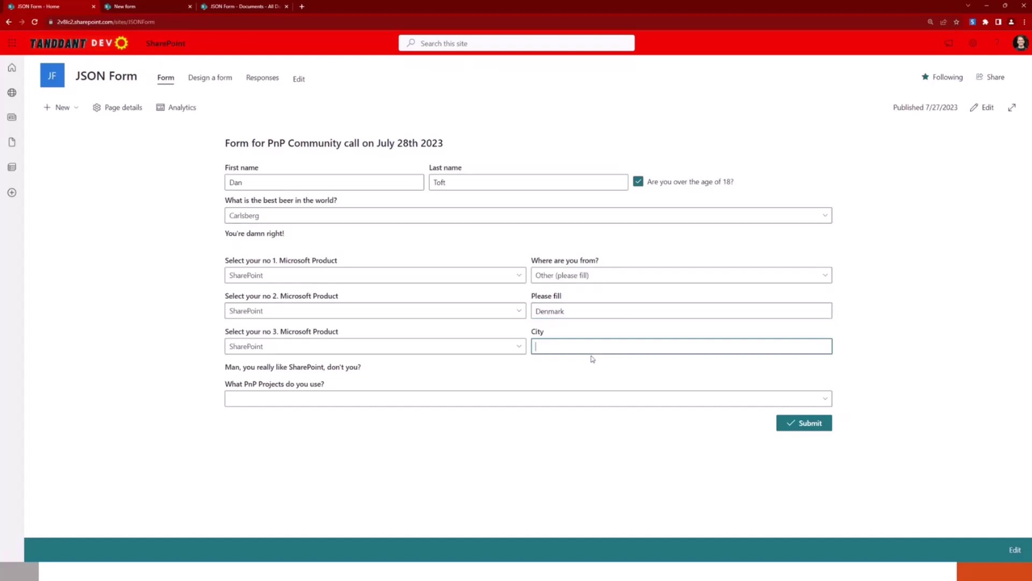
pyautogui.write('Herning')
# Step: Tick PnPjs and PnP Reusable property pane controls as used projects, then submit the form
pyautogui.click(585, 397)
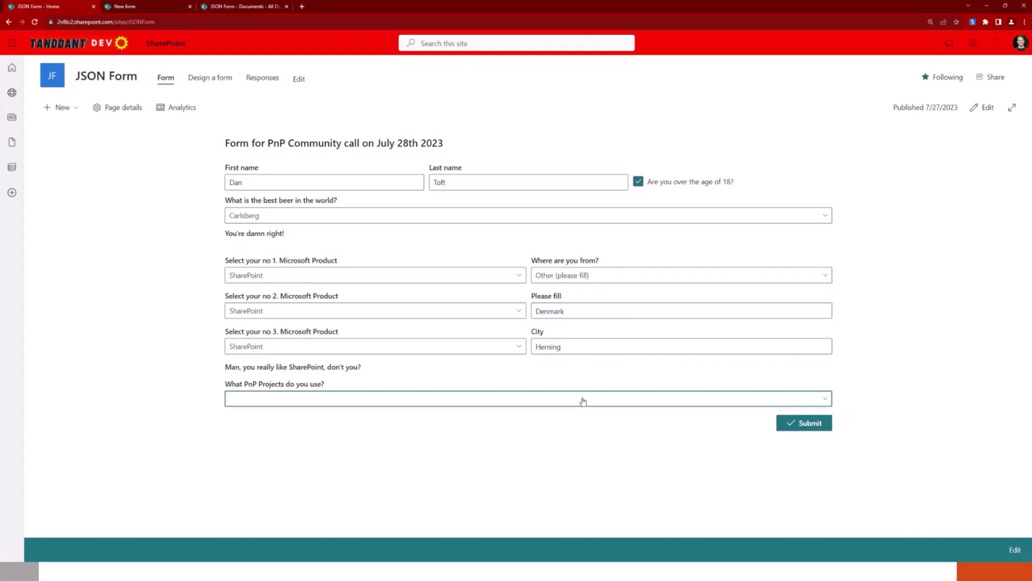
pyautogui.click(511, 416)
pyautogui.click(511, 452)
pyautogui.click(699, 399)
pyautogui.click(786, 429)
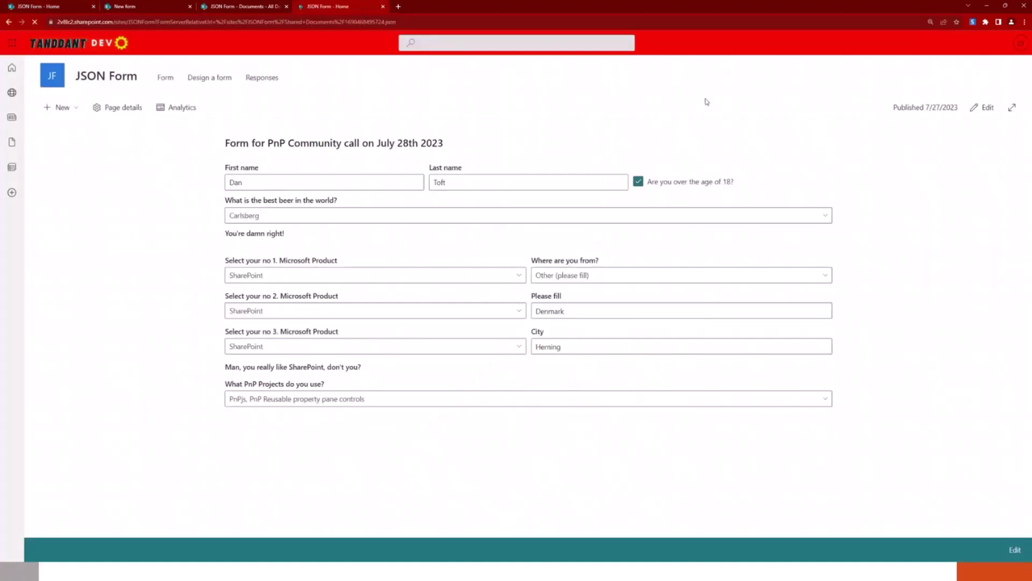
# Step: Zoom in and scroll through the reopened response showing Carlsberg, SharePoint, Denmark and Herning
pyautogui.hotkey('ctrl', '+')
pyautogui.scroll(-1, 564, 322)
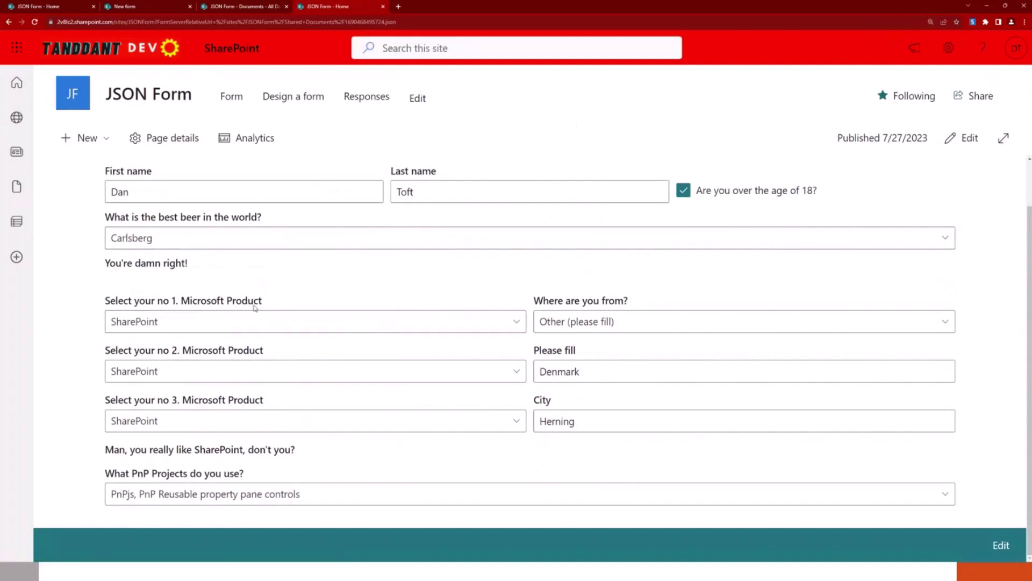
pyautogui.scroll(1, 264, 290)
pyautogui.scroll(-1, 263, 290)
pyautogui.scroll(1, 274, 383)
pyautogui.scroll(-1, 461, 376)
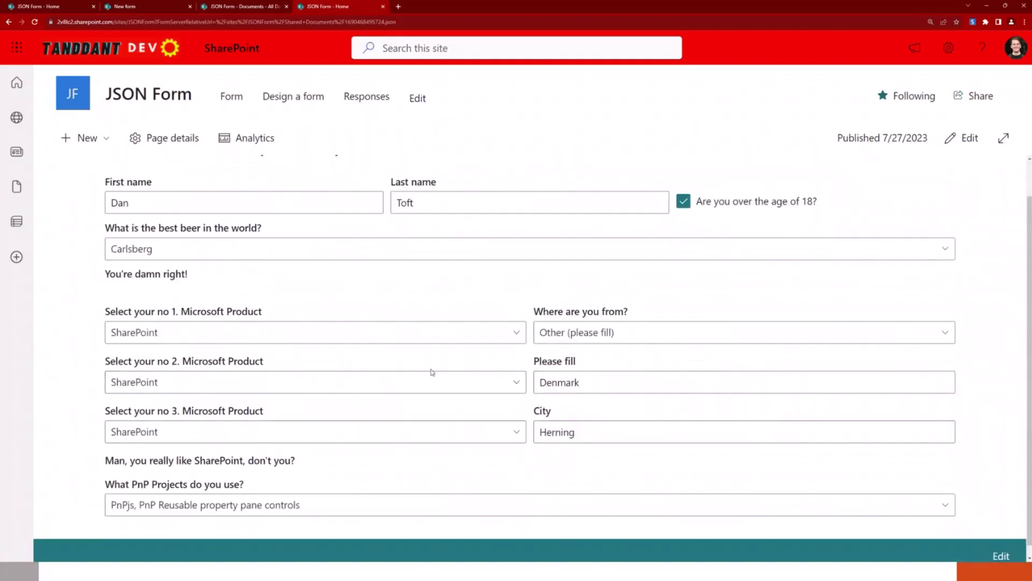
# Step: Add a JSON Form web part to the New form page in edit mode
pyautogui.click(139, 8)
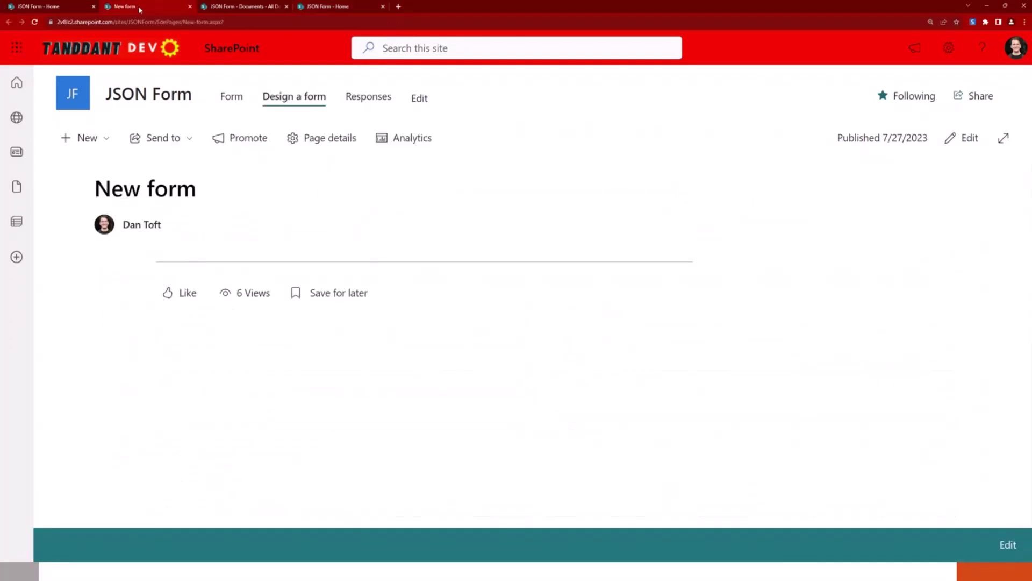
pyautogui.click(957, 147)
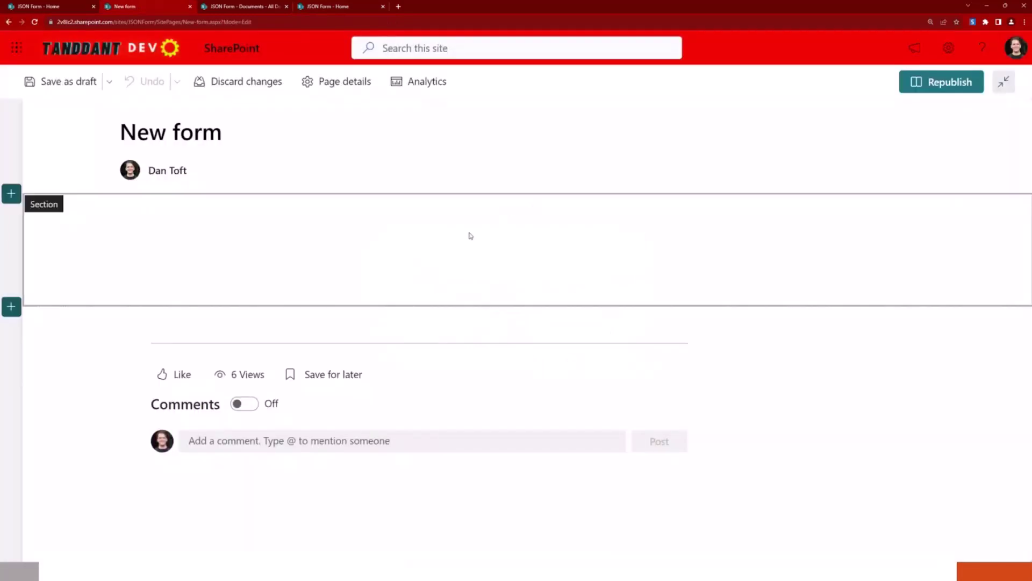
pyautogui.click(502, 203)
pyautogui.write('jso')
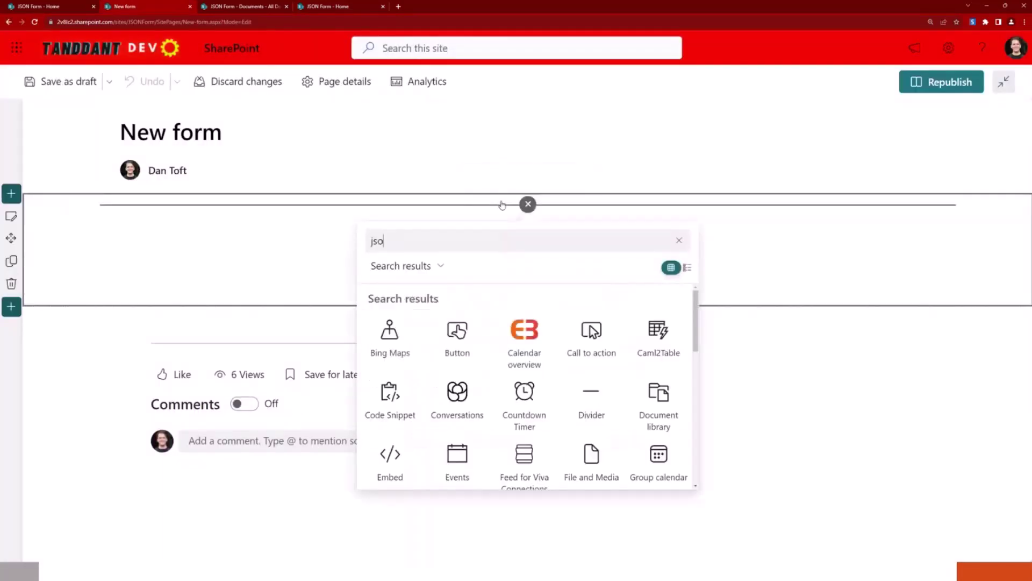
pyautogui.write('n')
pyautogui.click(390, 329)
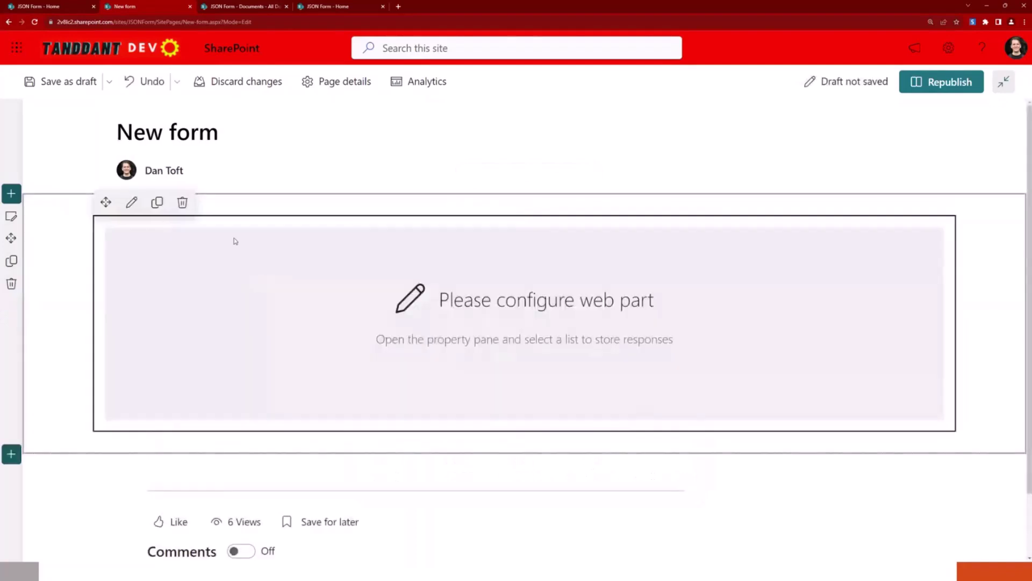
# Step: Set the web part to store form responses in Documents
pyautogui.click(131, 202)
pyautogui.click(864, 216)
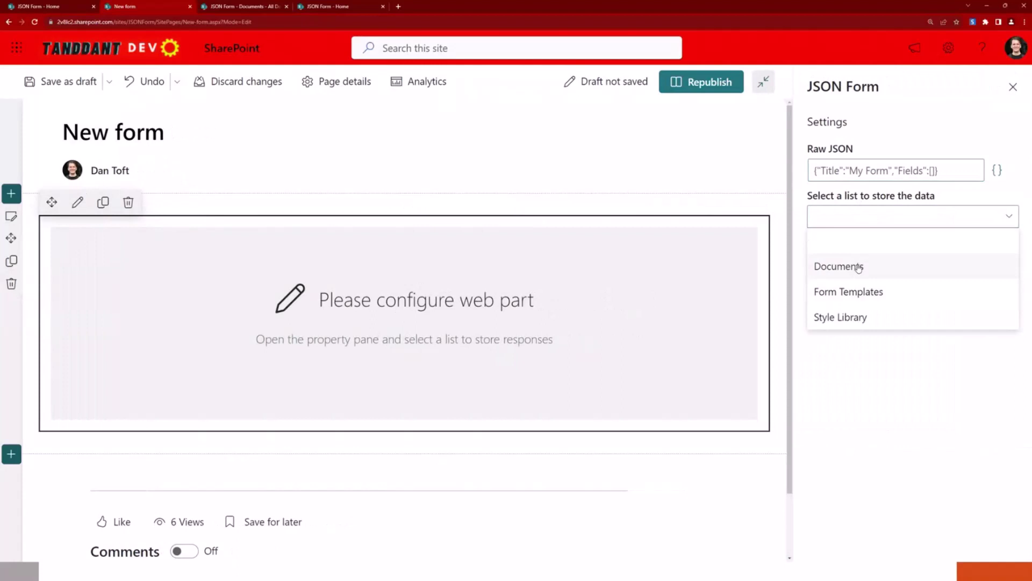
pyautogui.click(859, 267)
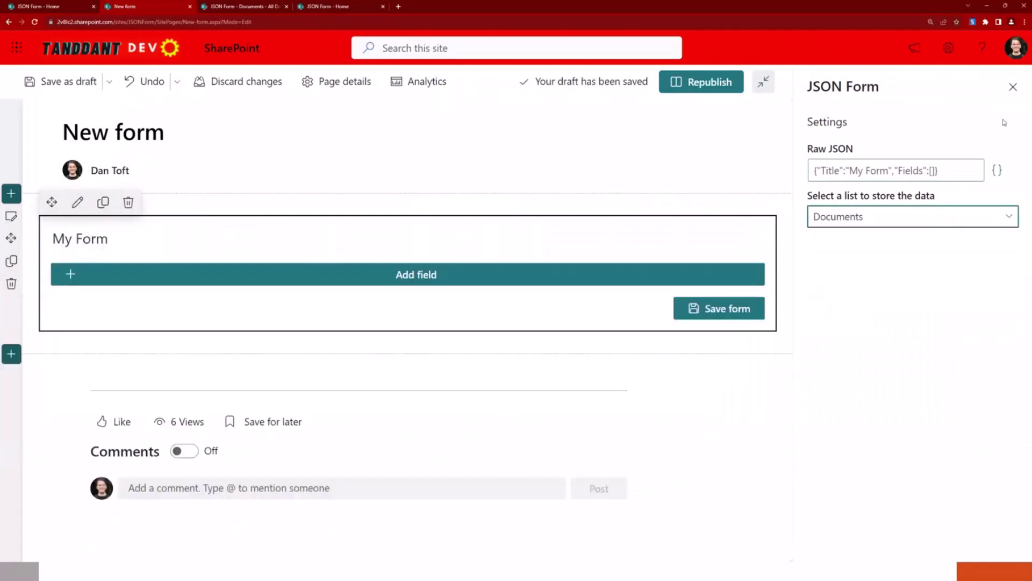
pyautogui.click(1013, 87)
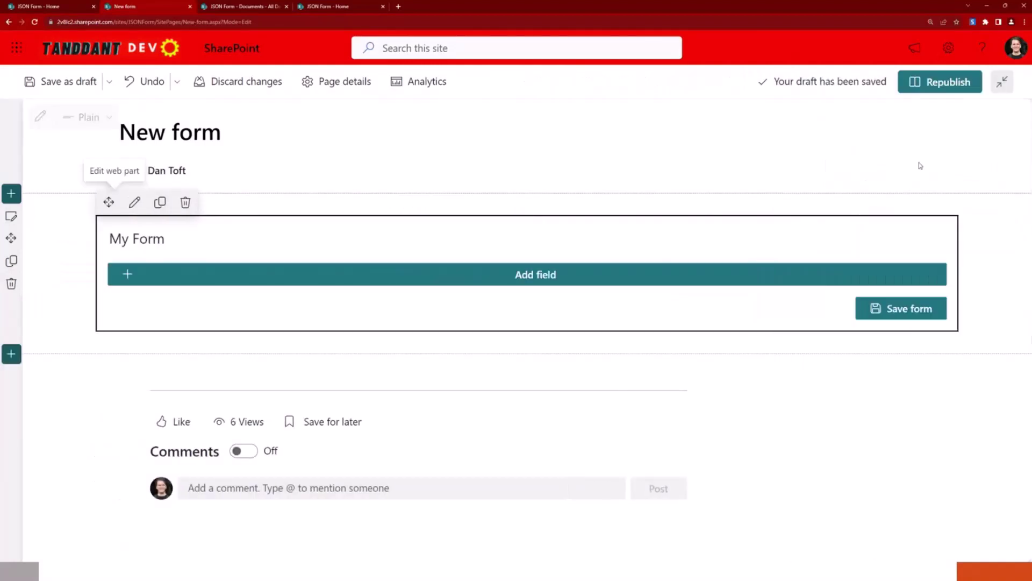
# Step: Add a first field and make it a Group of fields
pyautogui.click(285, 275)
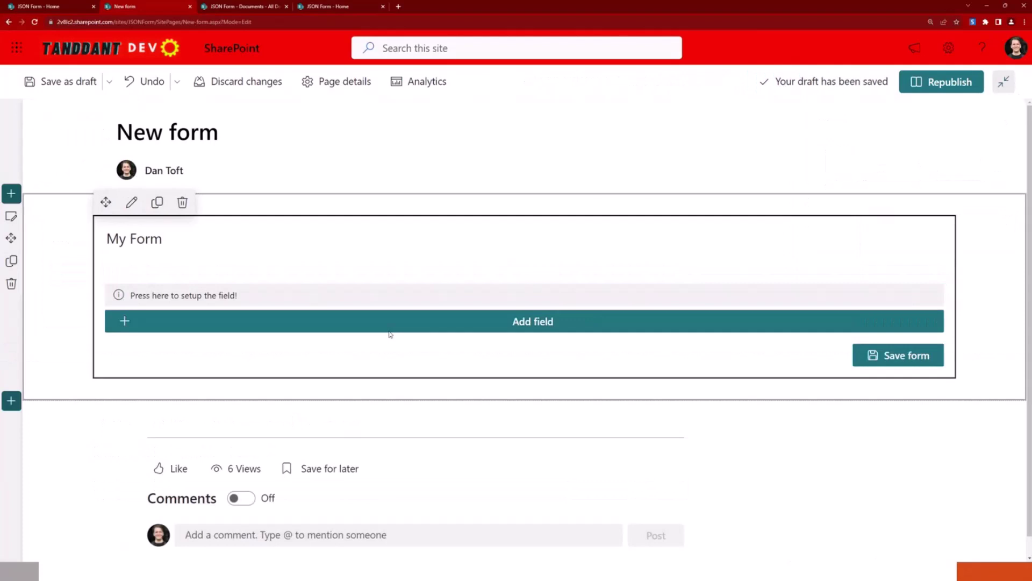
pyautogui.click(325, 299)
pyautogui.click(438, 290)
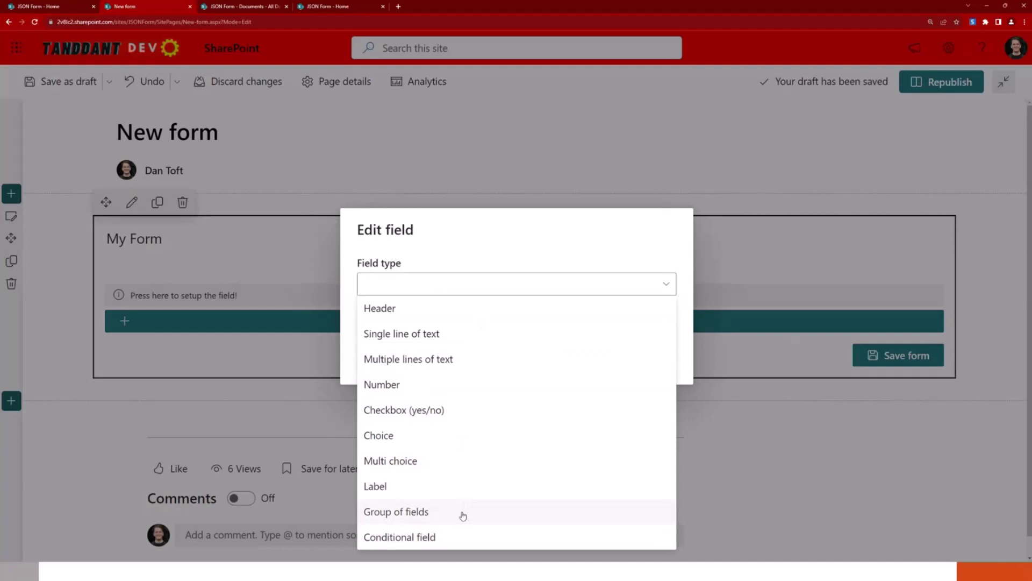
pyautogui.click(462, 516)
# Step: Add 'First name' and 'Last name' Single line of text fields inside the group
pyautogui.click(467, 323)
pyautogui.click(463, 285)
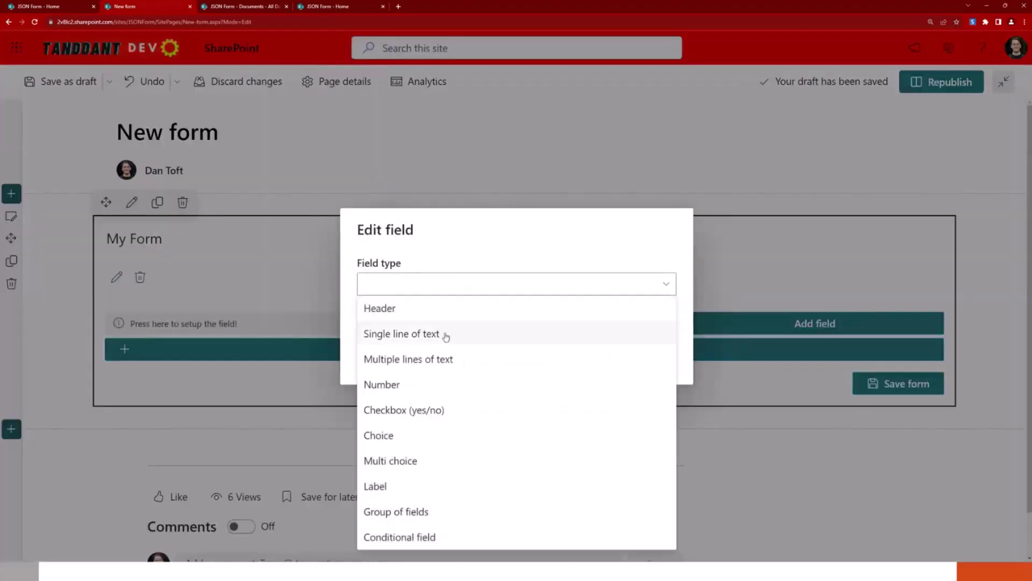
pyautogui.click(442, 335)
pyautogui.click(439, 326)
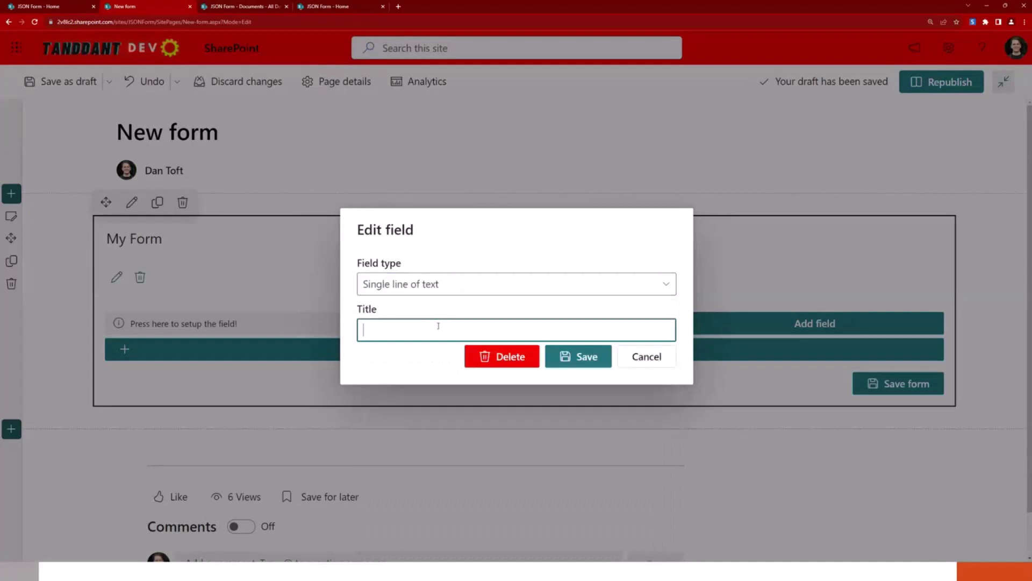
pyautogui.write('First name')
pyautogui.click(594, 357)
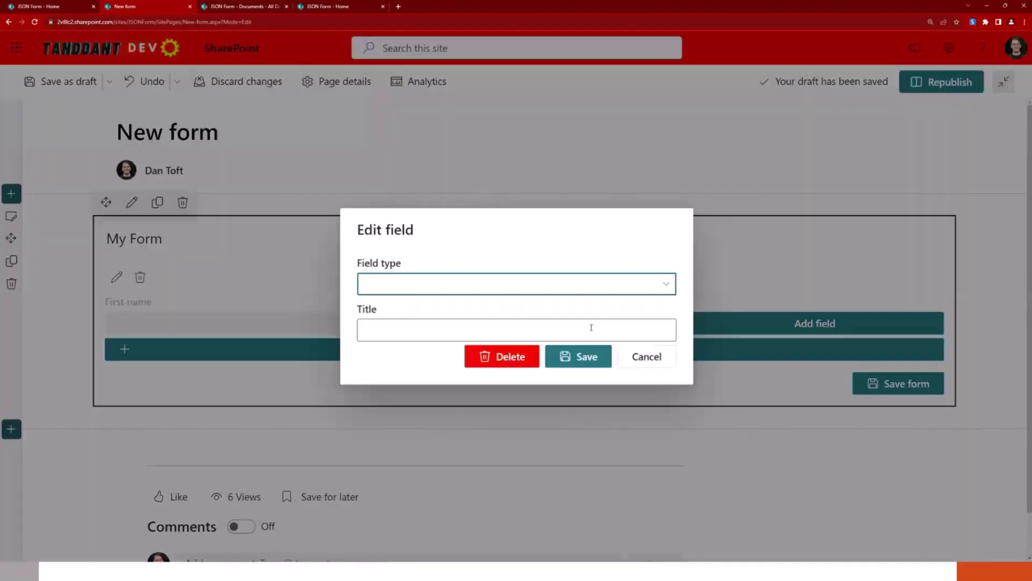
pyautogui.click(484, 284)
pyautogui.click(428, 334)
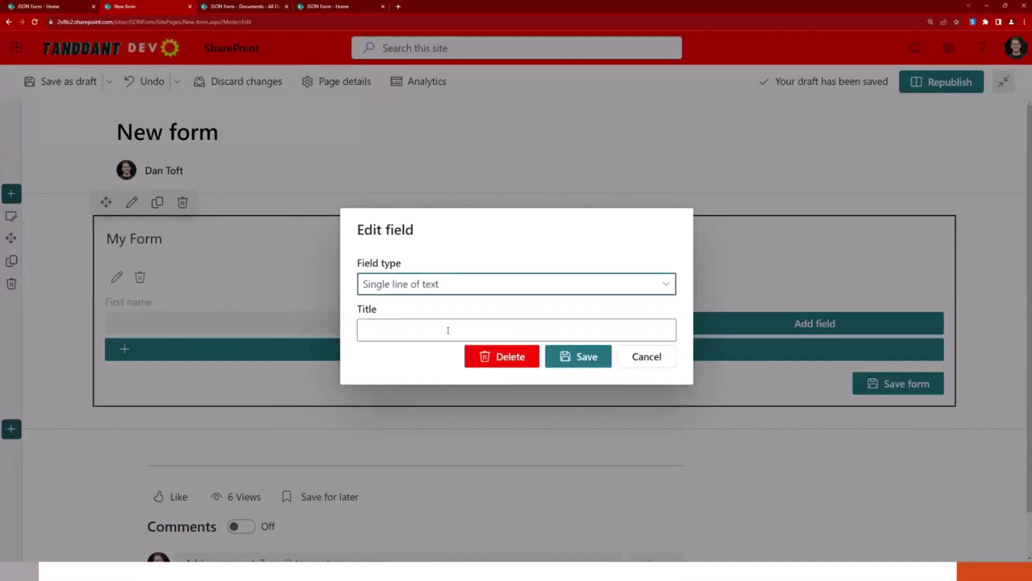
pyautogui.click(447, 335)
pyautogui.write('Last name')
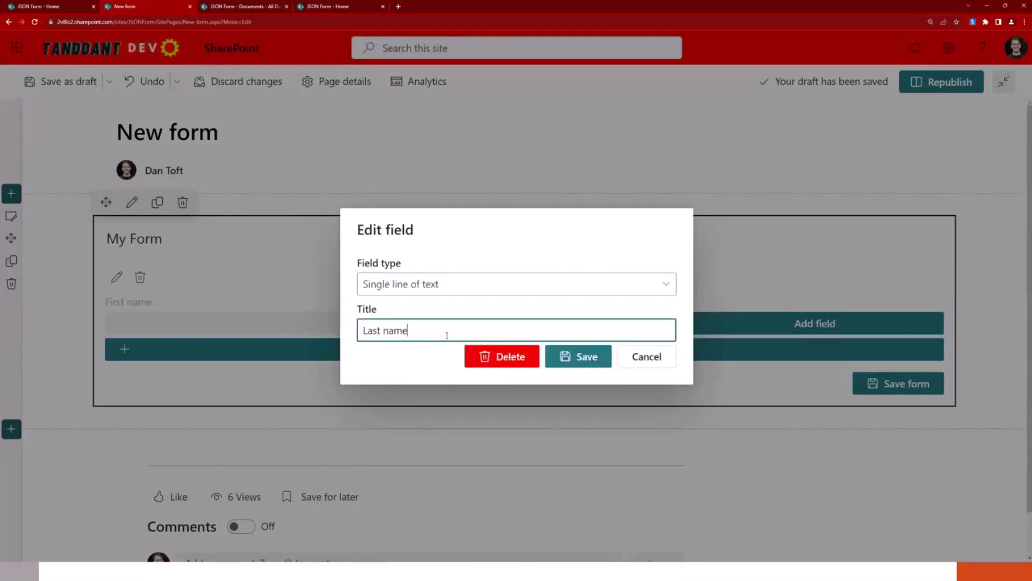
pyautogui.click(570, 357)
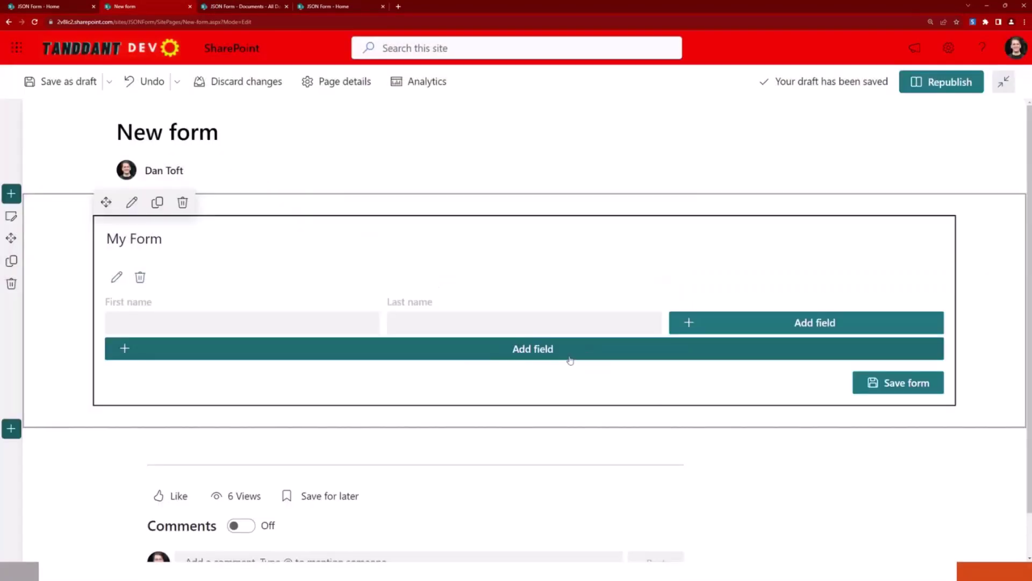
pyautogui.click(693, 349)
# Step: Make the new field a Conditional field watching First name for a specific name
pyautogui.click(550, 368)
pyautogui.click(473, 296)
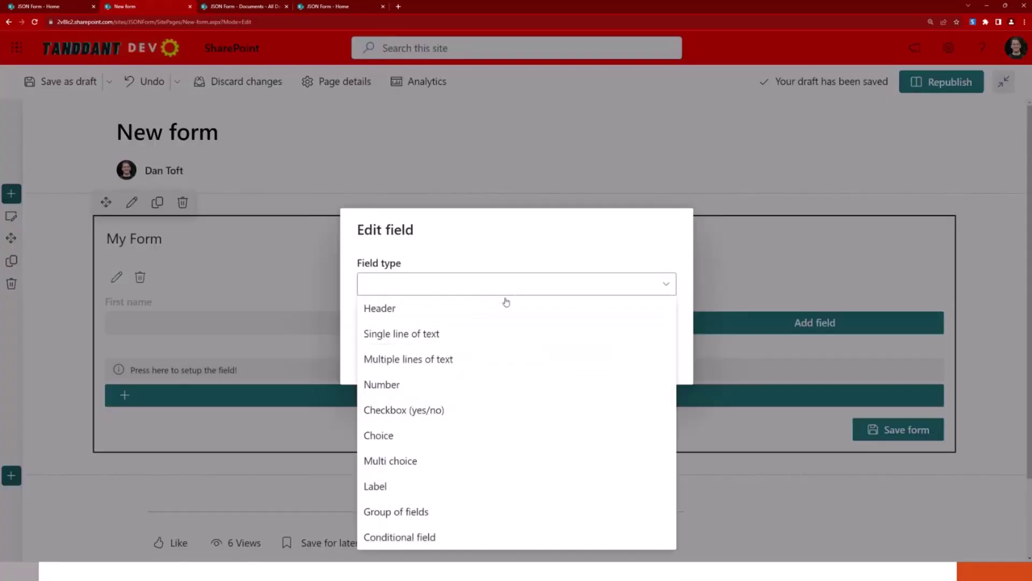
pyautogui.click(430, 536)
pyautogui.click(420, 330)
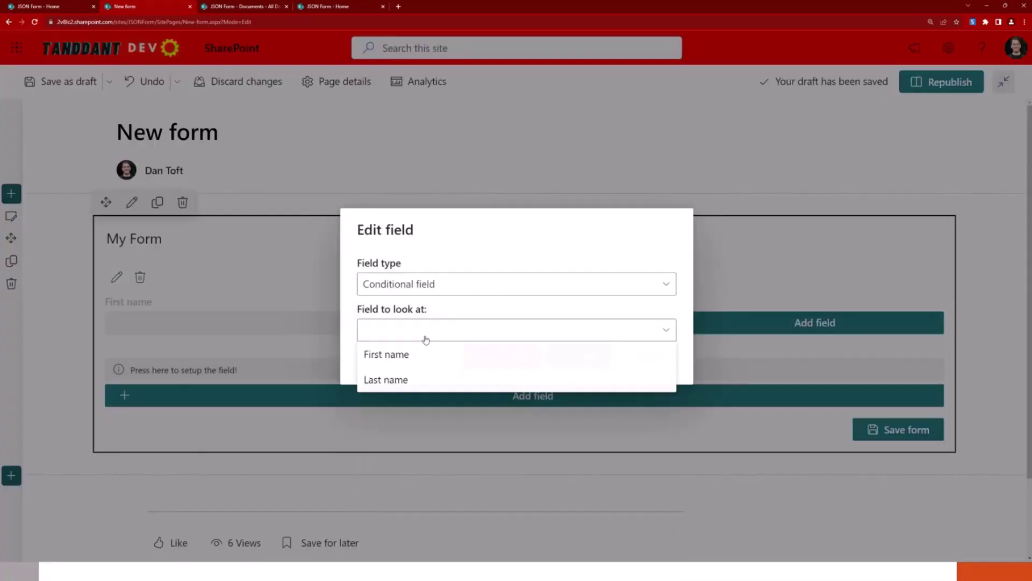
pyautogui.click(462, 353)
pyautogui.click(473, 355)
pyautogui.write('D')
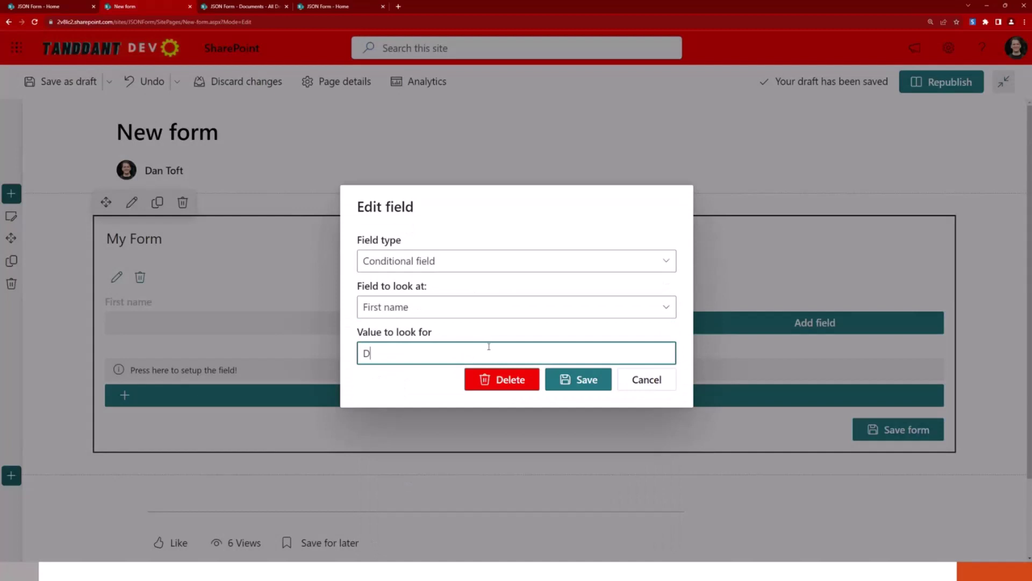
pyautogui.write('an')
pyautogui.rightClick(553, 380)
pyautogui.press('Escape')
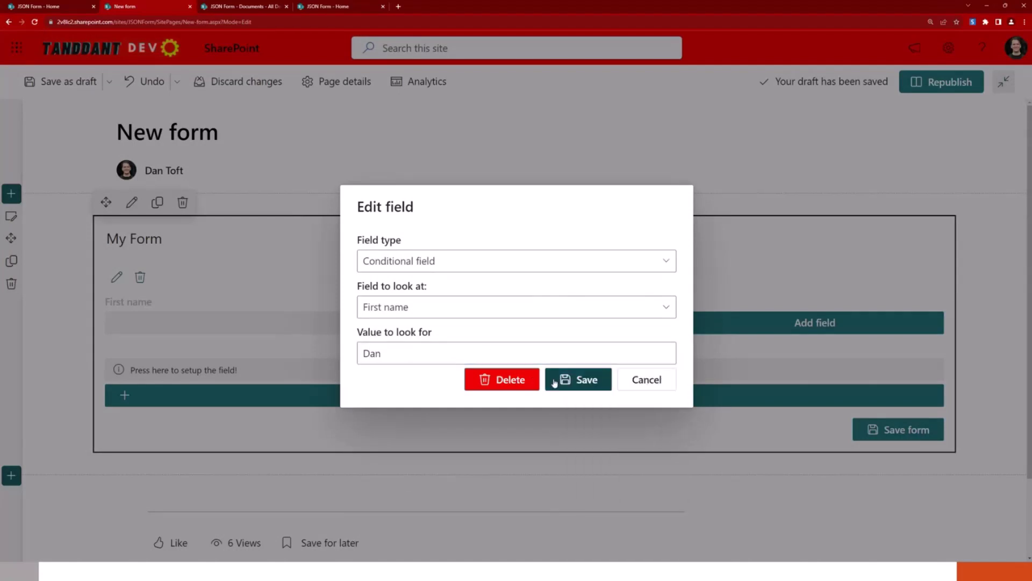
pyautogui.click(555, 379)
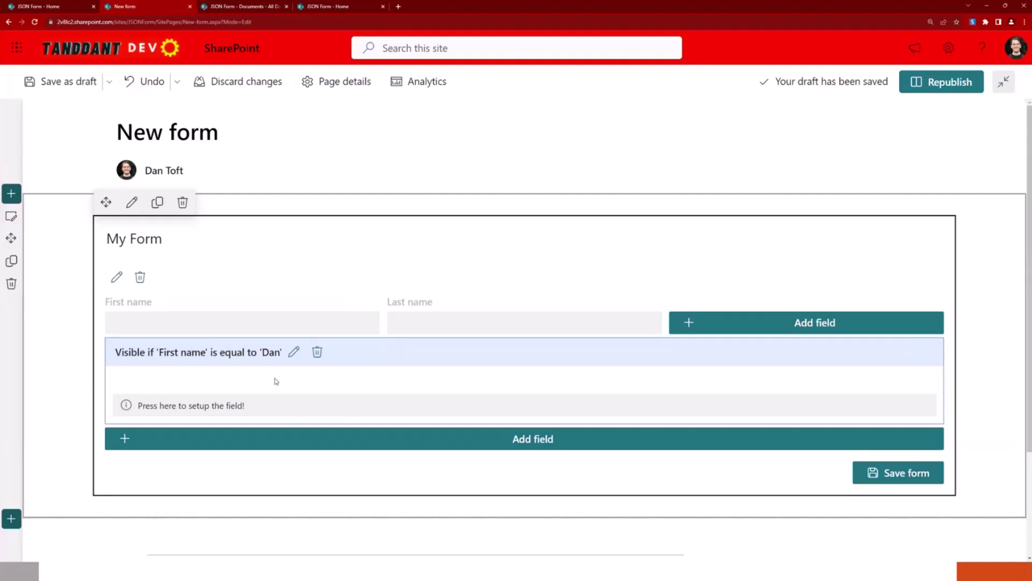
# Step: Put a Header inside the condition with a 'That's cool' greeting for that name
pyautogui.click(272, 413)
pyautogui.click(407, 289)
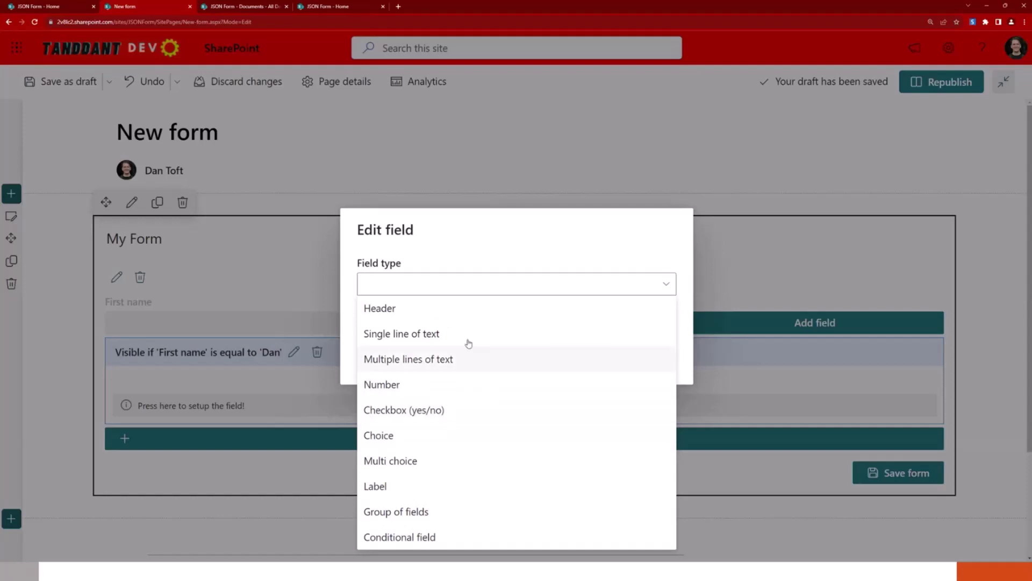
pyautogui.click(476, 310)
pyautogui.click(489, 332)
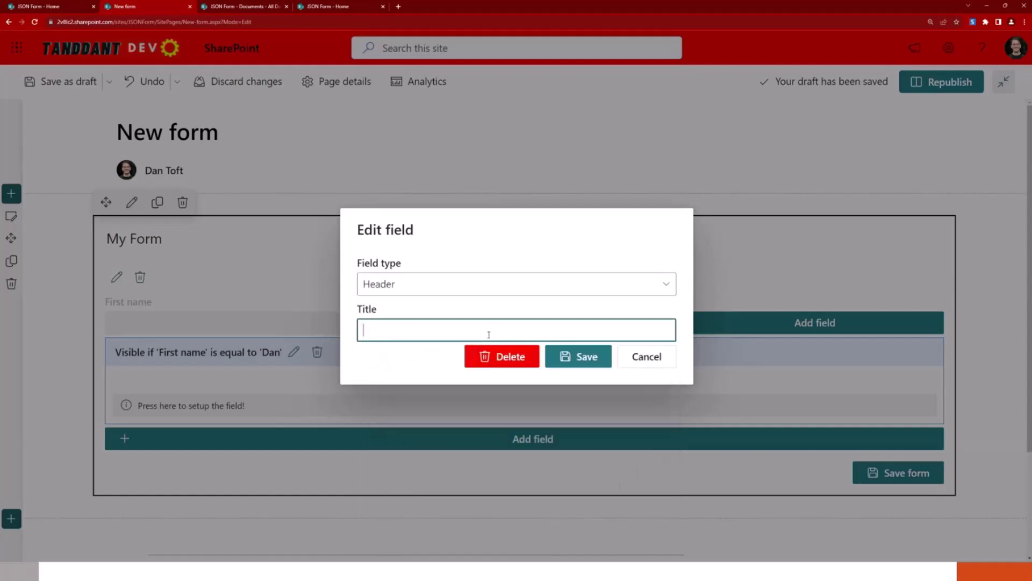
pyautogui.write("That's cool Dan")
pyautogui.click(578, 355)
# Step: Add a Multiple lines of text field titled 'What do you do?'
pyautogui.click(501, 421)
pyautogui.click(446, 442)
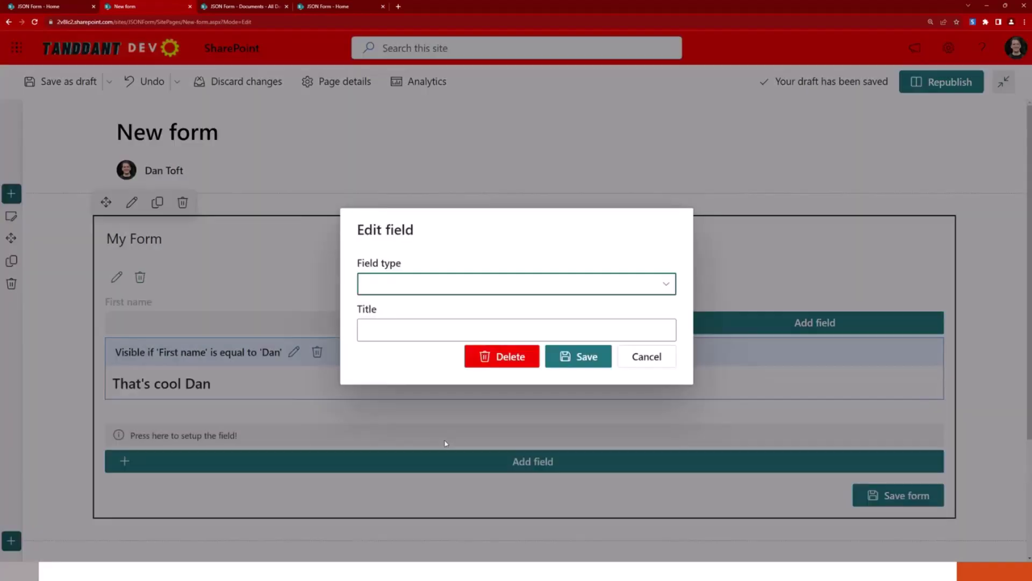
pyautogui.click(472, 287)
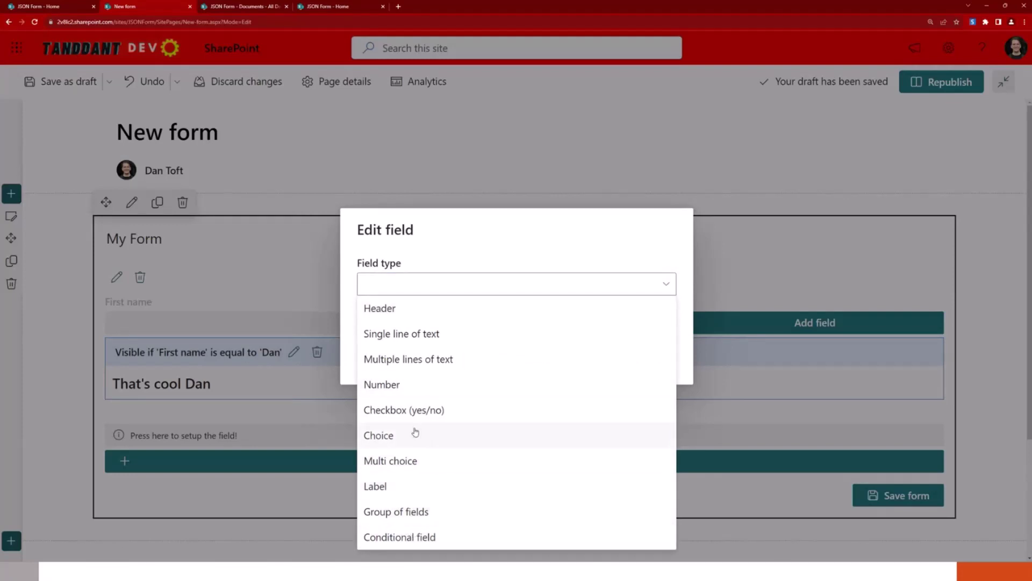
pyautogui.click(440, 350)
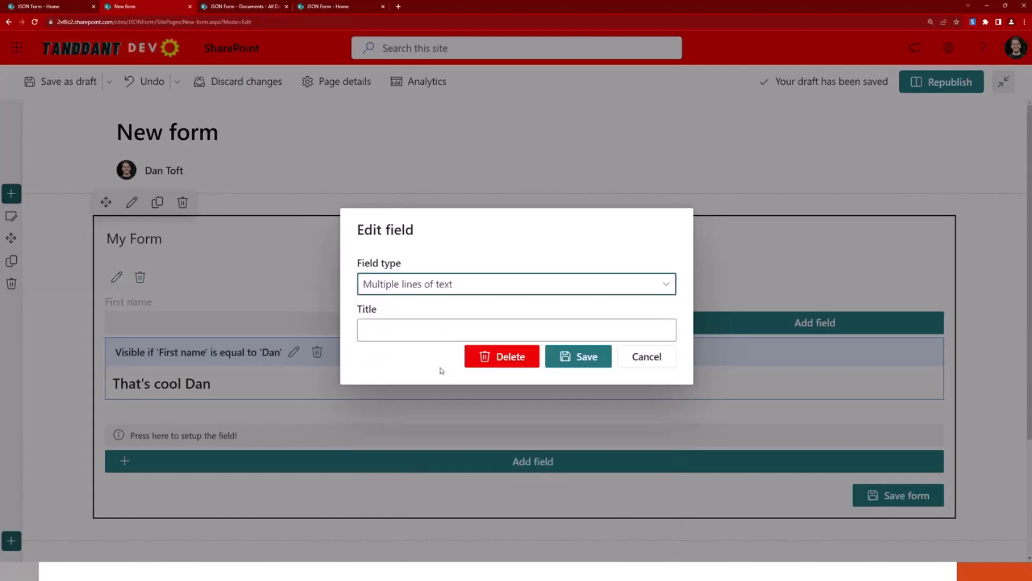
pyautogui.click(441, 337)
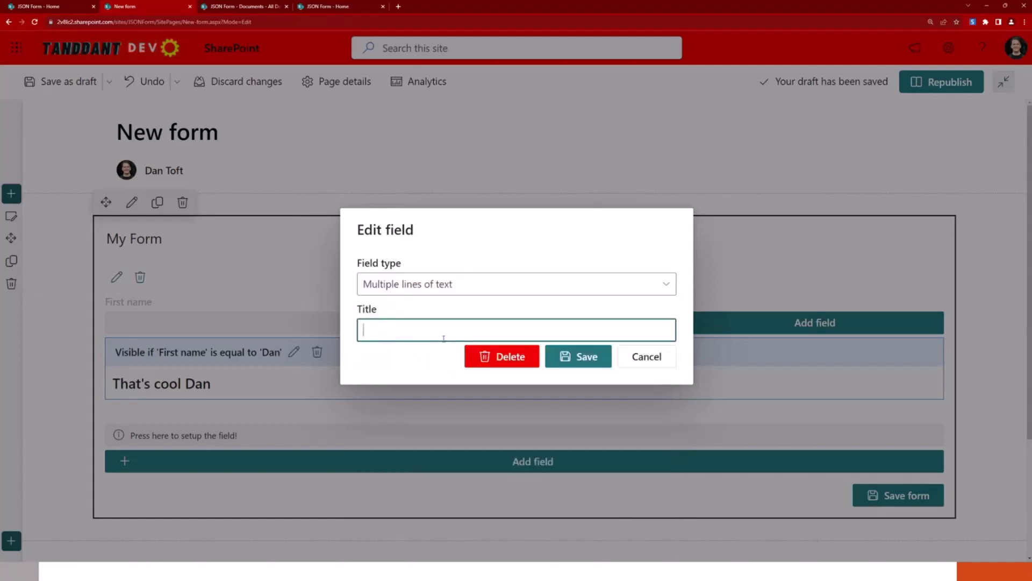
pyautogui.write('What do you do?')
# Step: Save the What do you do? field and the form, then republish the page
pyautogui.click(583, 358)
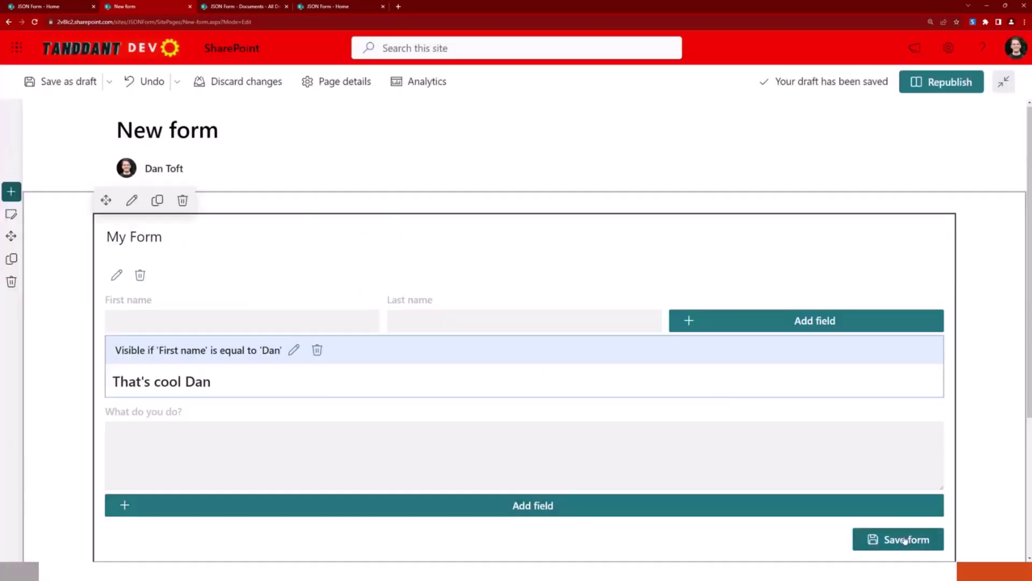
pyautogui.click(905, 539)
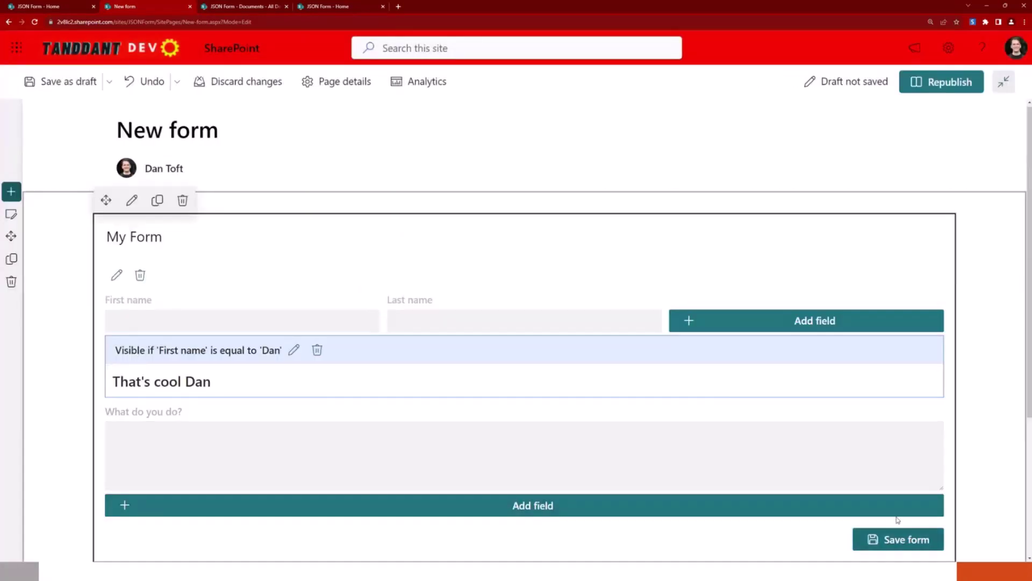
pyautogui.click(942, 83)
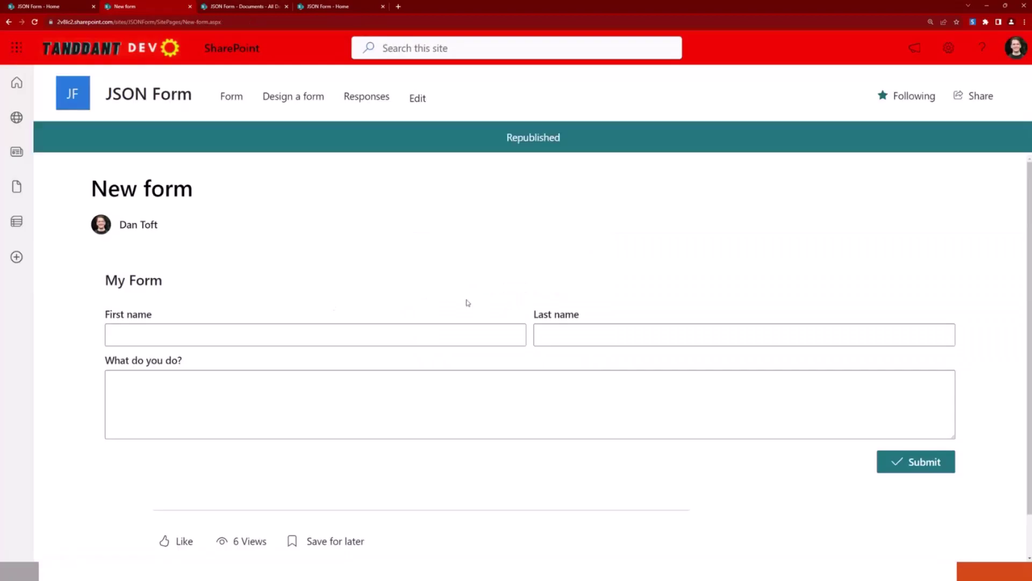
# Step: Submit a test response with first and last name and 'Hello' as the answer
pyautogui.click(455, 330)
pyautogui.write('Dan')
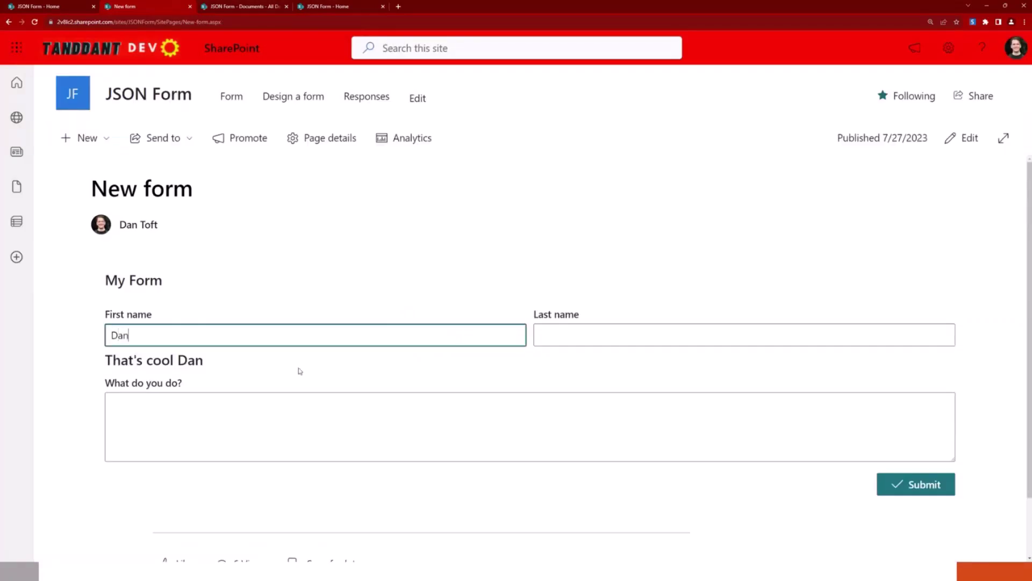
pyautogui.moveTo(297, 372); pyautogui.dragTo(102, 356)
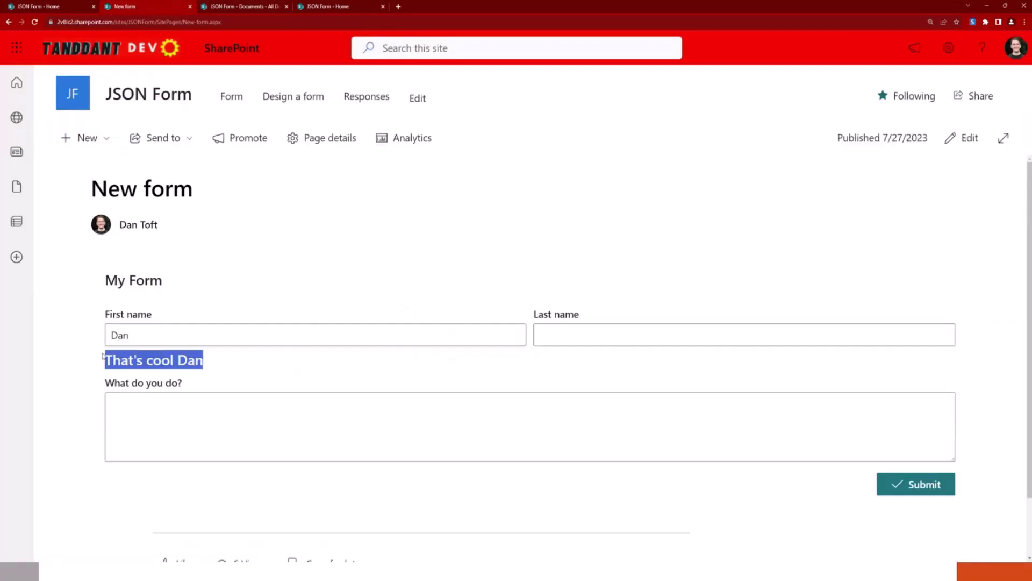
pyautogui.click(214, 367)
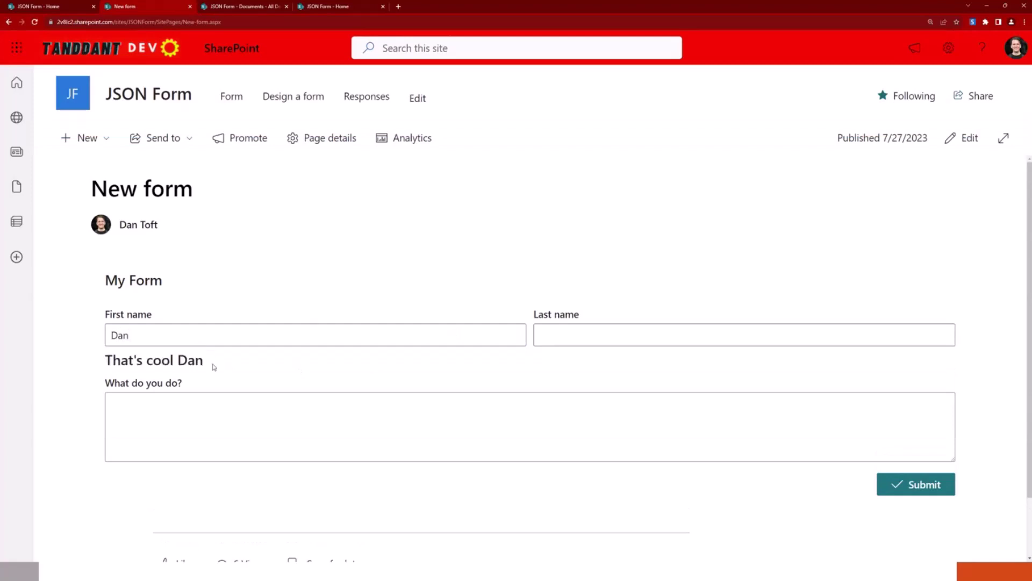
pyautogui.click(208, 337)
pyautogui.write('s')
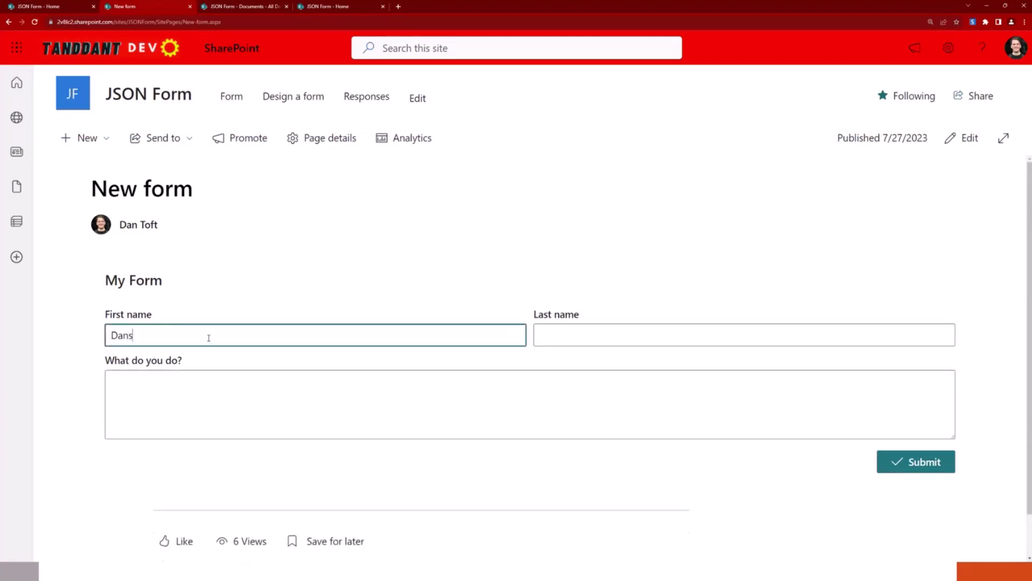
pyautogui.press('BackSpace')
pyautogui.click(616, 336)
pyautogui.write('Toft')
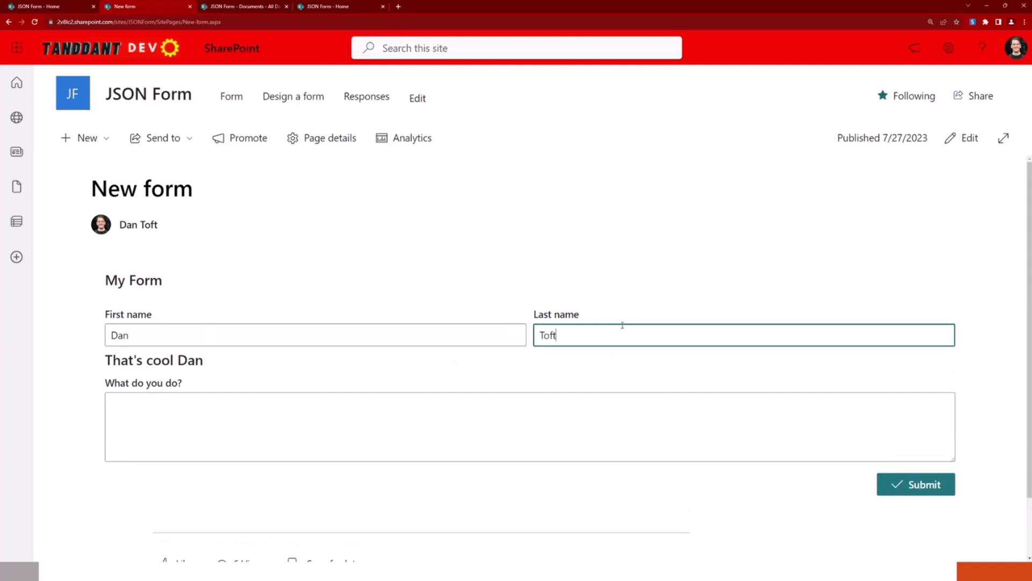
pyautogui.click(497, 411)
pyautogui.write('Hello')
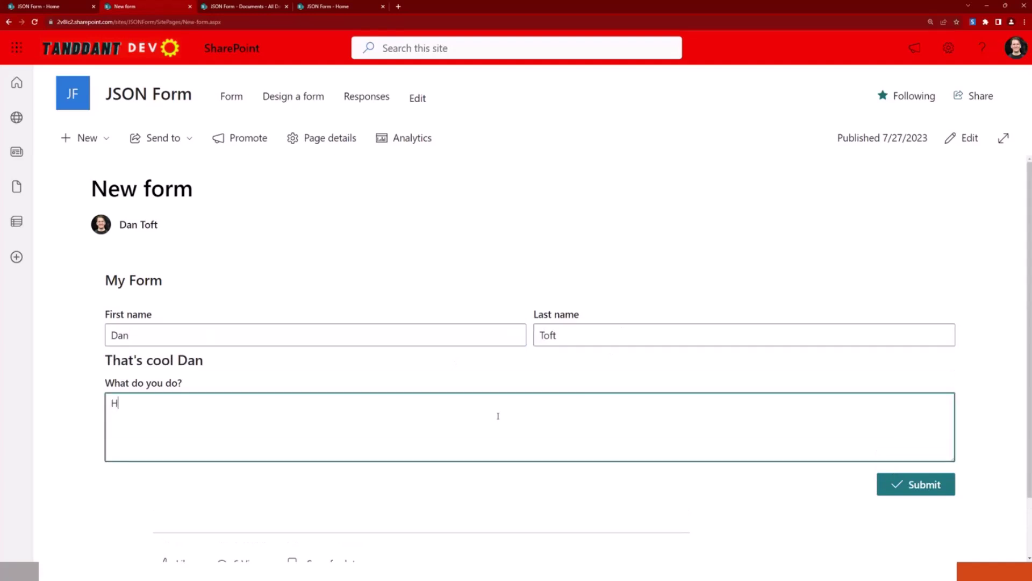
pyautogui.click(894, 496)
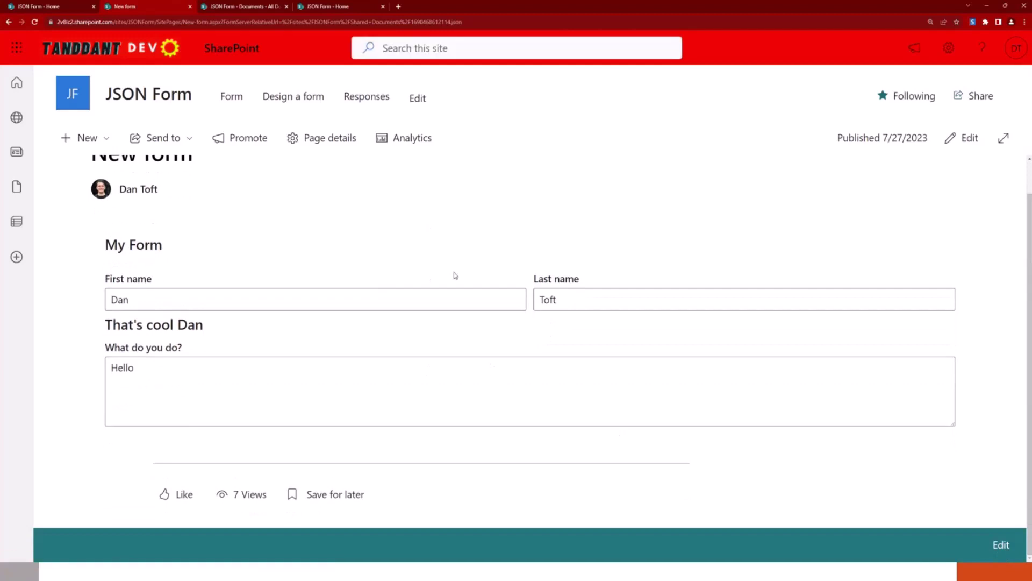
# Step: Close the extra tabs and open the response page's URL in a new tab
pyautogui.middleClick(319, 8)
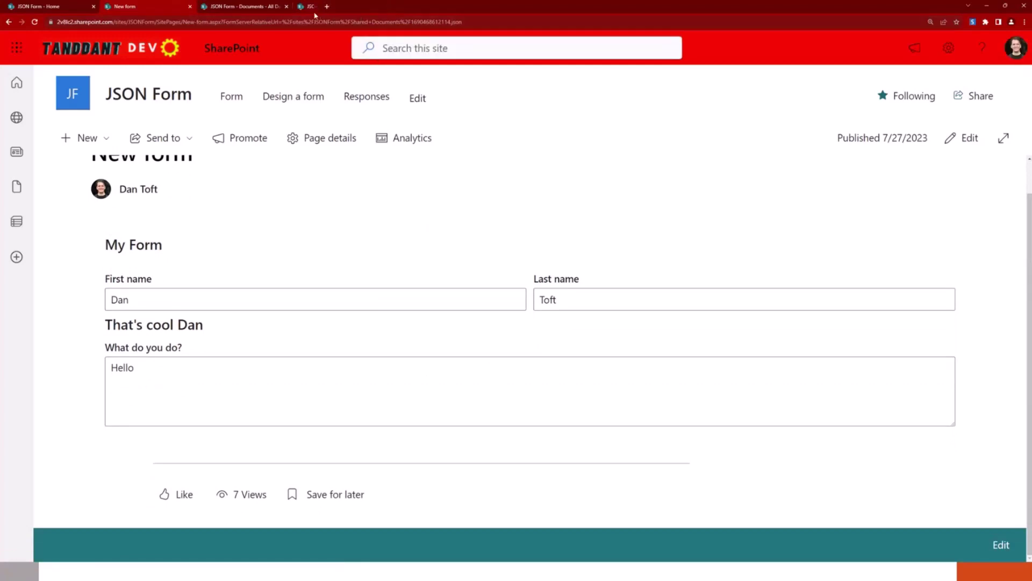
pyautogui.middleClick(252, 8)
pyautogui.click(240, 23)
pyautogui.hotkey('ctrl', 'c')
pyautogui.hotkey('ctrl', 't')
pyautogui.hotkey('ctrl', 'v')
pyautogui.press('Return')
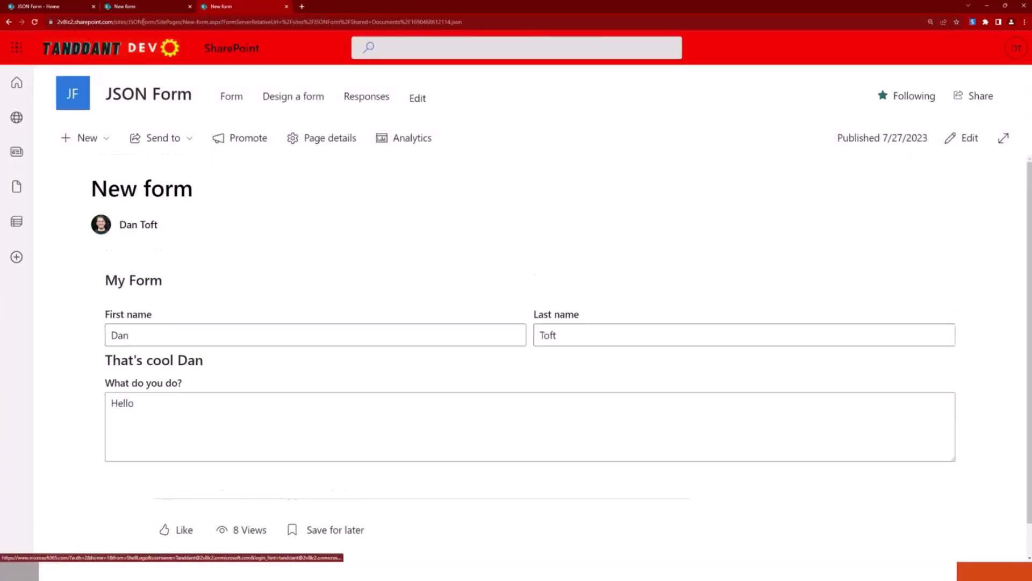
# Step: Return to the form tab and reopen the design page in edit mode
pyautogui.hotkey('ctrl', 'shift', 'Tab')
pyautogui.click(224, 21)
pyautogui.click(293, 97)
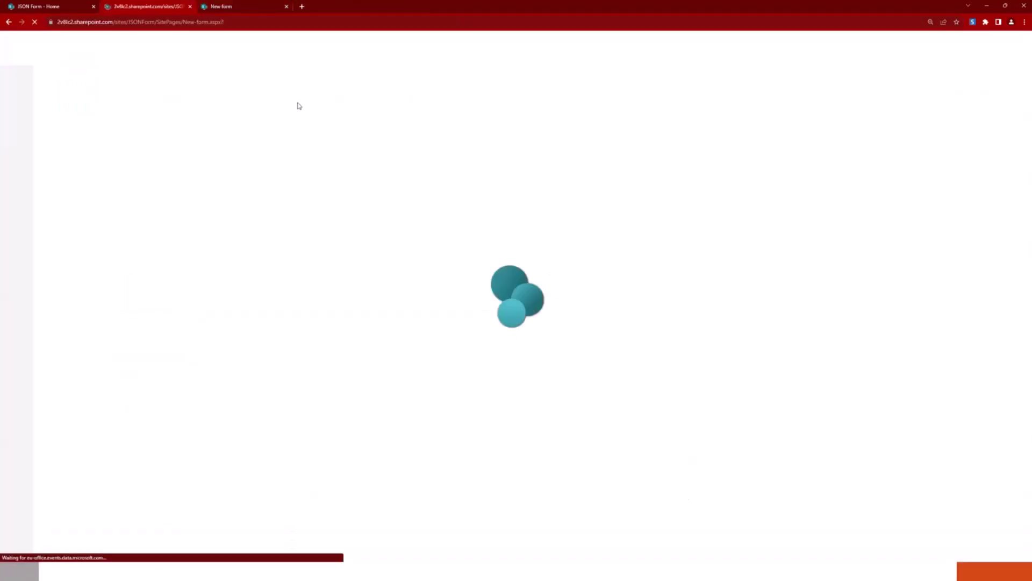
pyautogui.click(963, 141)
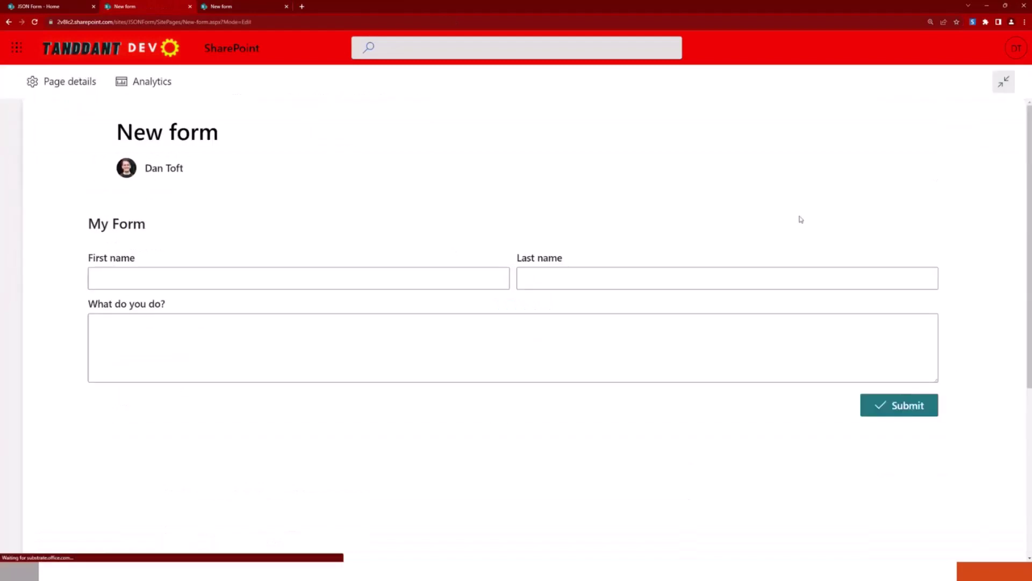
# Step: Add a Number field titled 'How old are you?', save the form and republish
pyautogui.click(313, 511)
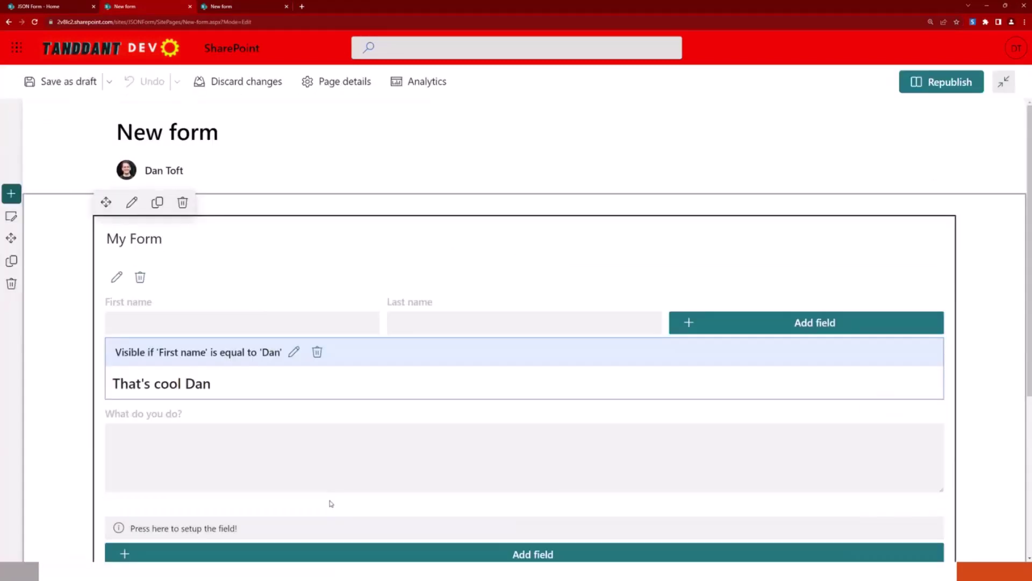
pyautogui.click(208, 521)
pyautogui.click(440, 281)
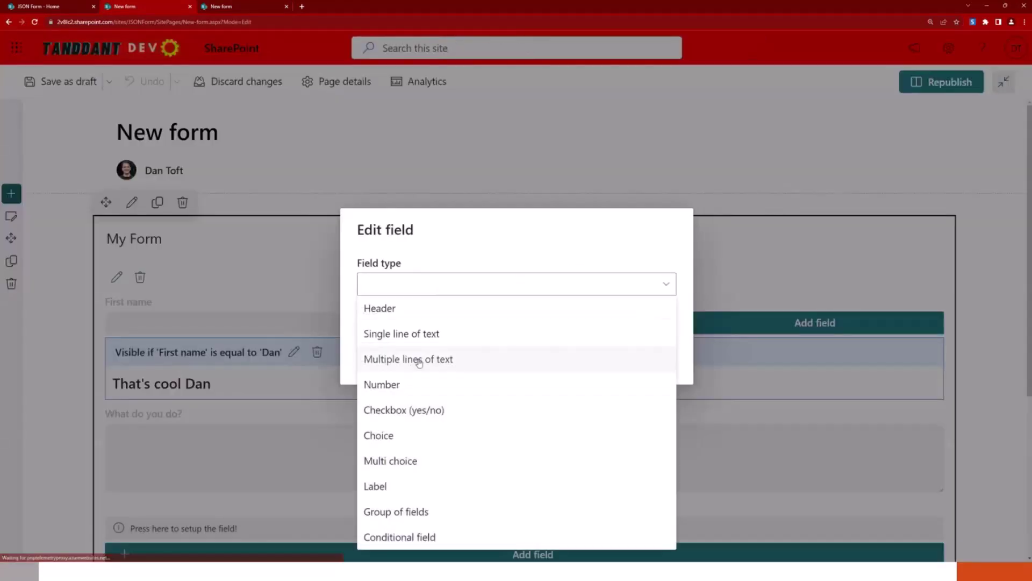
pyautogui.click(397, 385)
pyautogui.click(418, 335)
pyautogui.write('H')
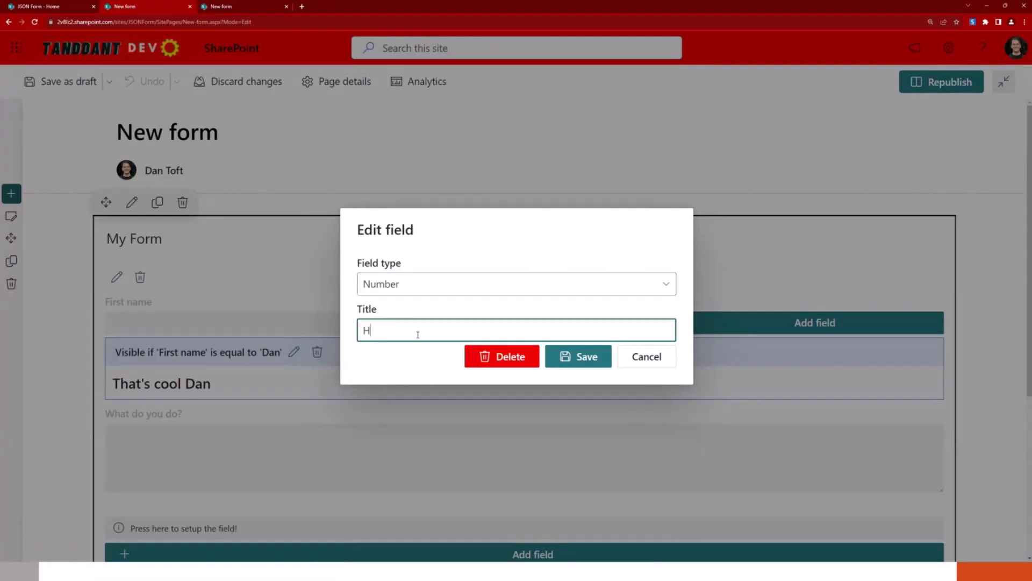
pyautogui.write('ow old are you?')
pyautogui.click(577, 356)
pyautogui.click(885, 542)
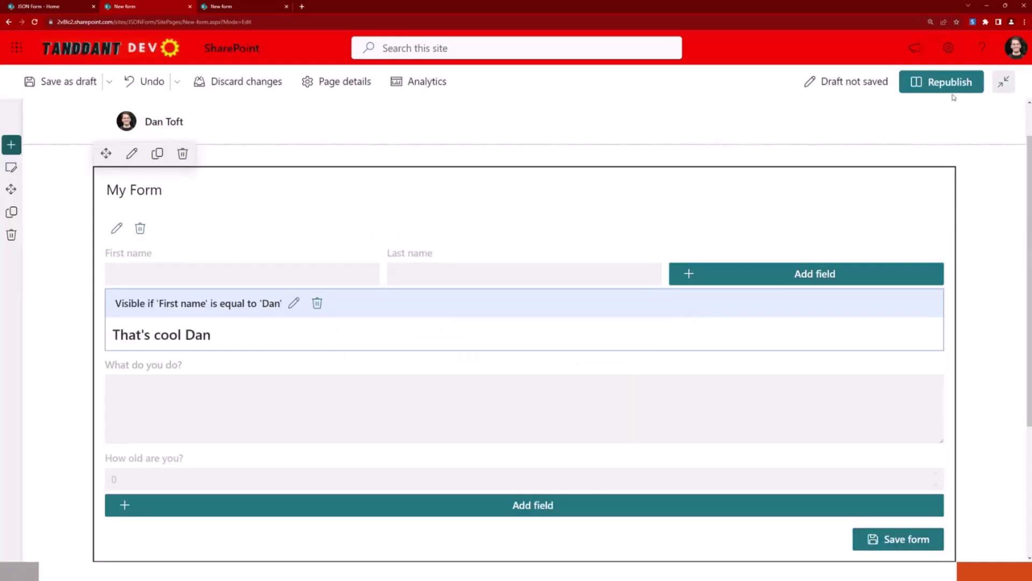
pyautogui.click(942, 82)
pyautogui.click(200, 451)
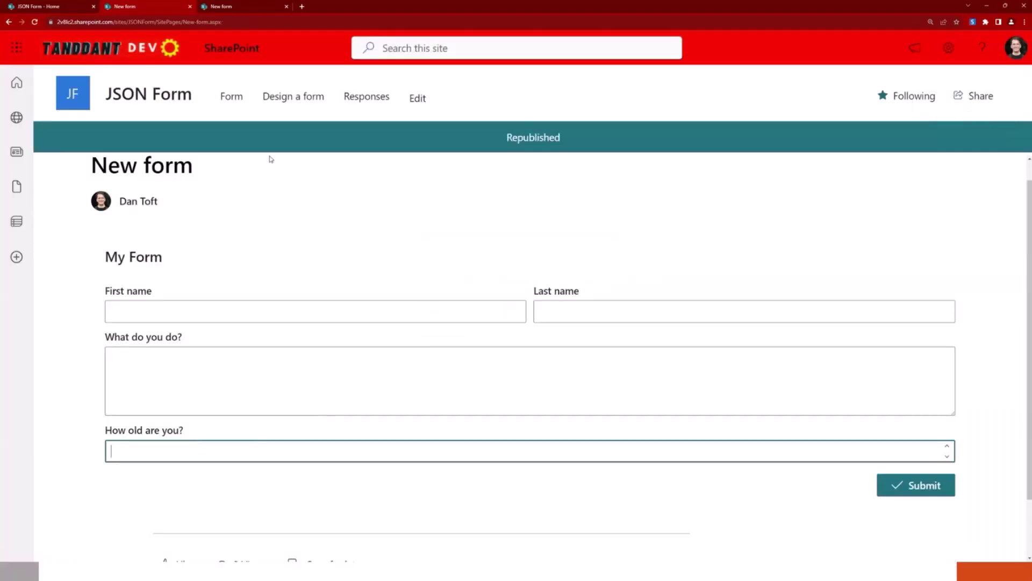
# Step: Switch to the submitted-response tab and reload it with F5
pyautogui.hotkey('ctrl', 'Tab')
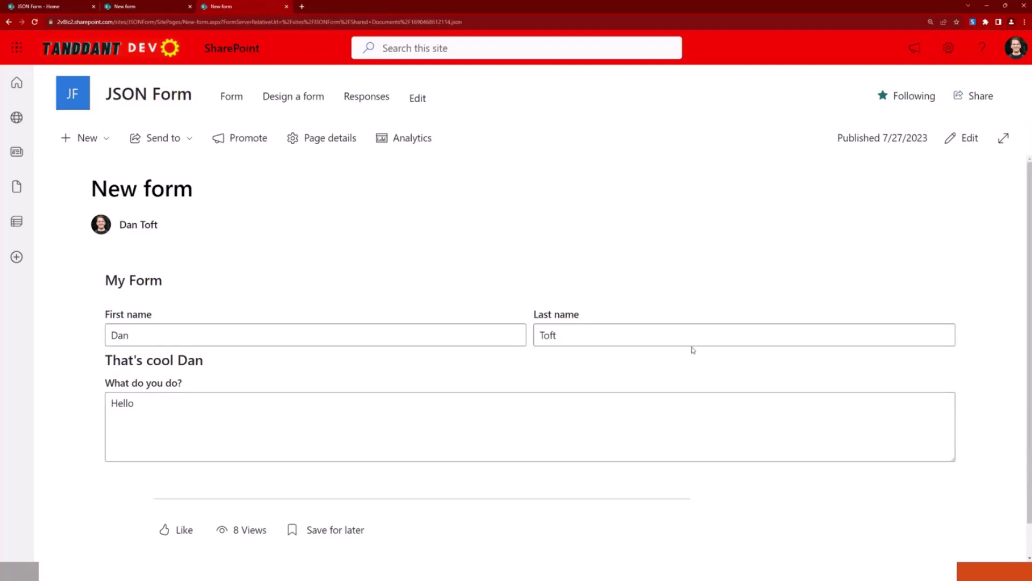
pyautogui.press('F5')
# Step: Open the newer saved response 1690468612114.json from the Documents library
pyautogui.click(373, 105)
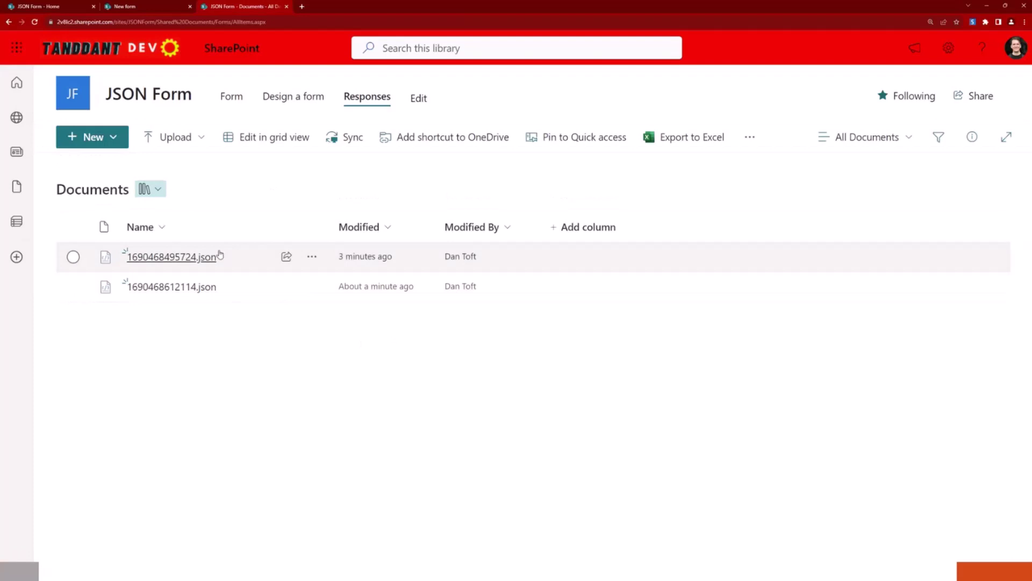
pyautogui.click(208, 289)
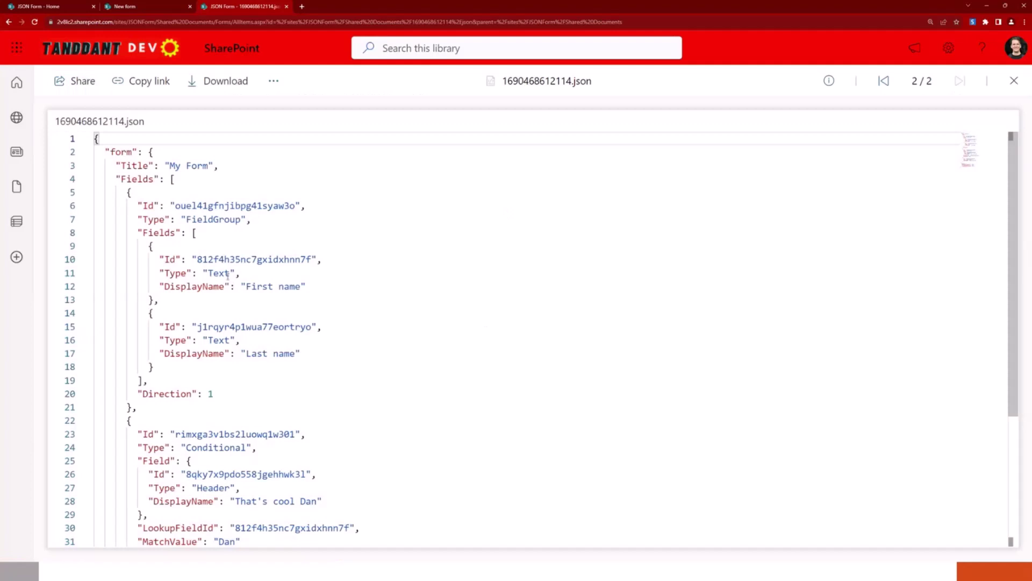
pyautogui.scroll(-3, 228, 275)
pyautogui.scroll(1, 231, 410)
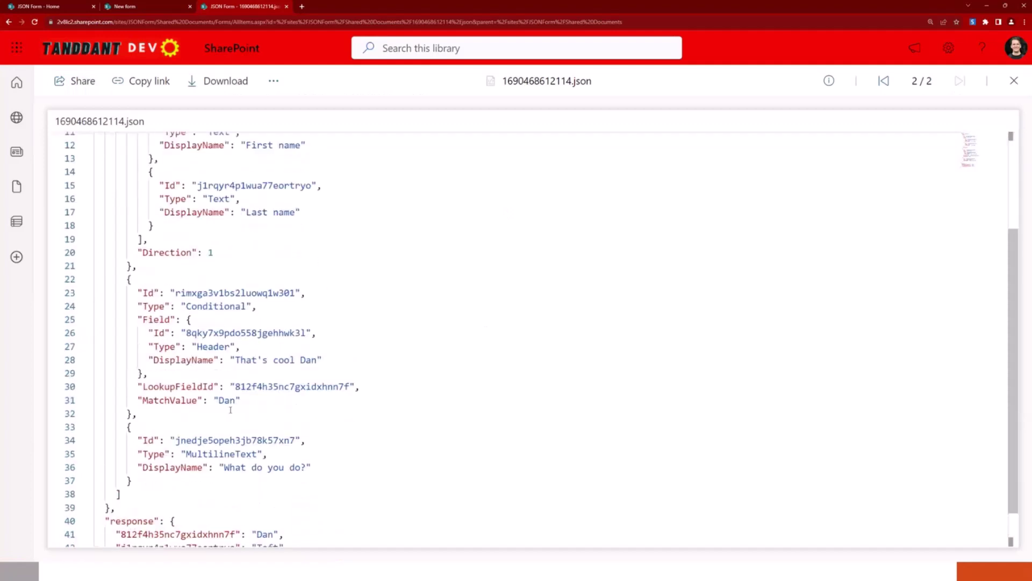
# Step: Mark the form's field definitions and select the field group and First name Id values
pyautogui.moveTo(120, 493); pyautogui.dragTo(172, 183)
pyautogui.moveTo(120, 205); pyautogui.dragTo(325, 417)
pyautogui.click(325, 417)
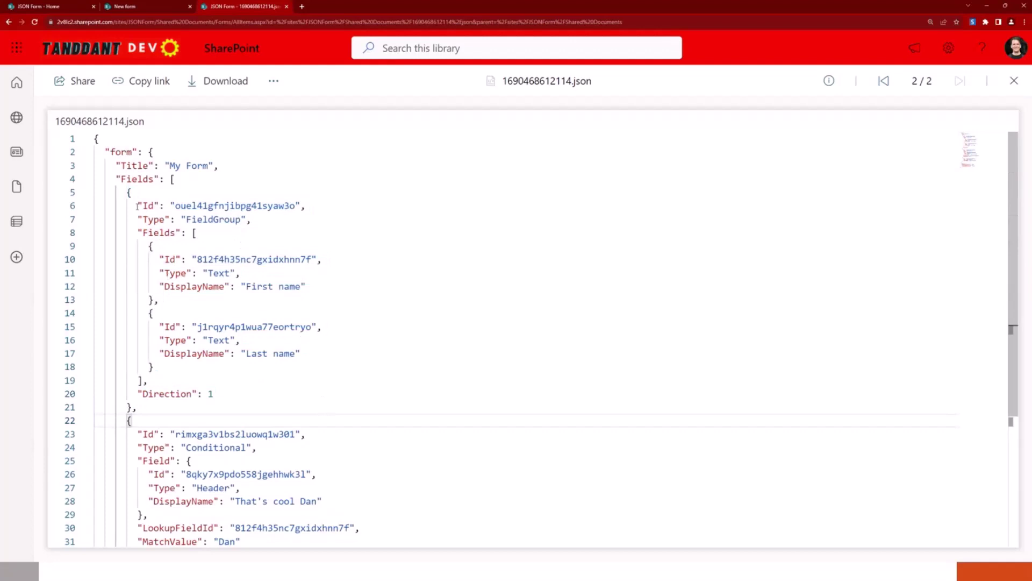
pyautogui.click(137, 206)
pyautogui.doubleClick(295, 205)
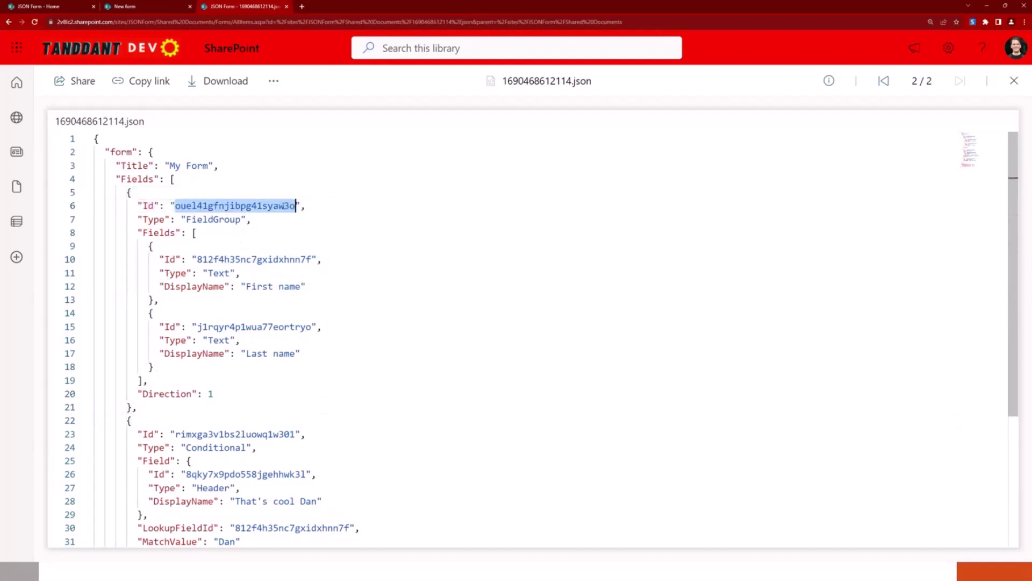
pyautogui.scroll(-5, 311, 214)
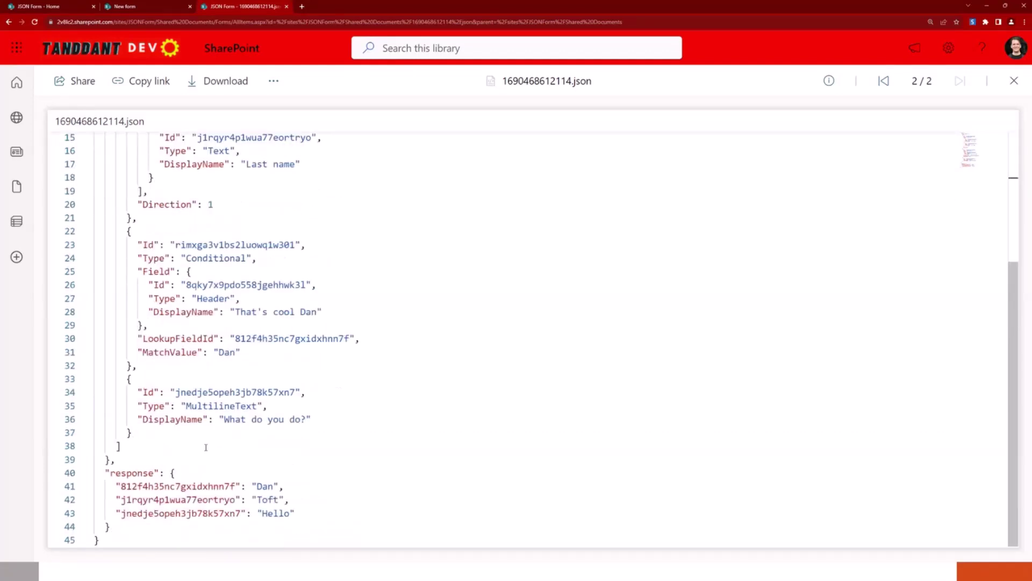
pyautogui.scroll(5, 192, 233)
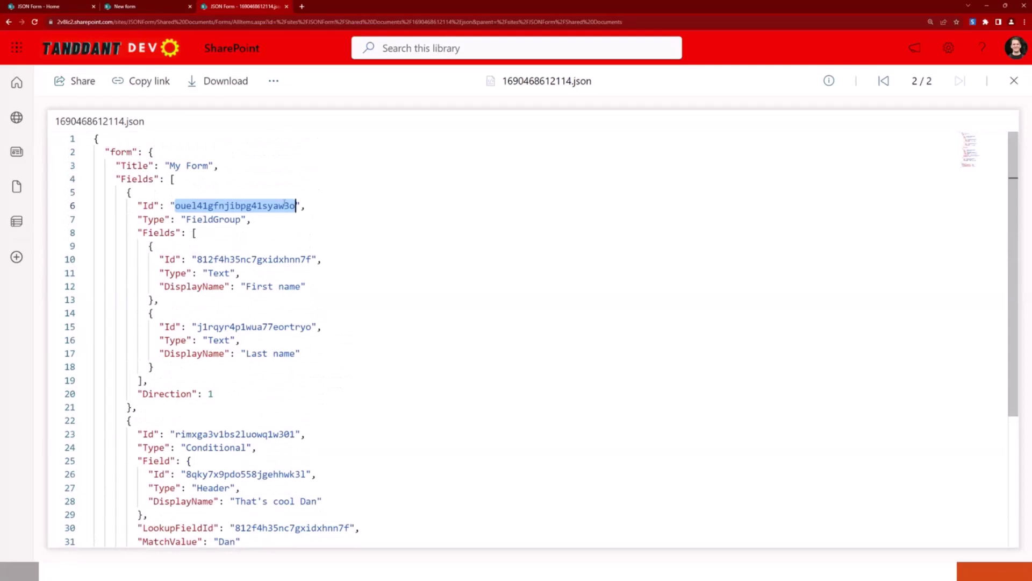
pyautogui.doubleClick(234, 259)
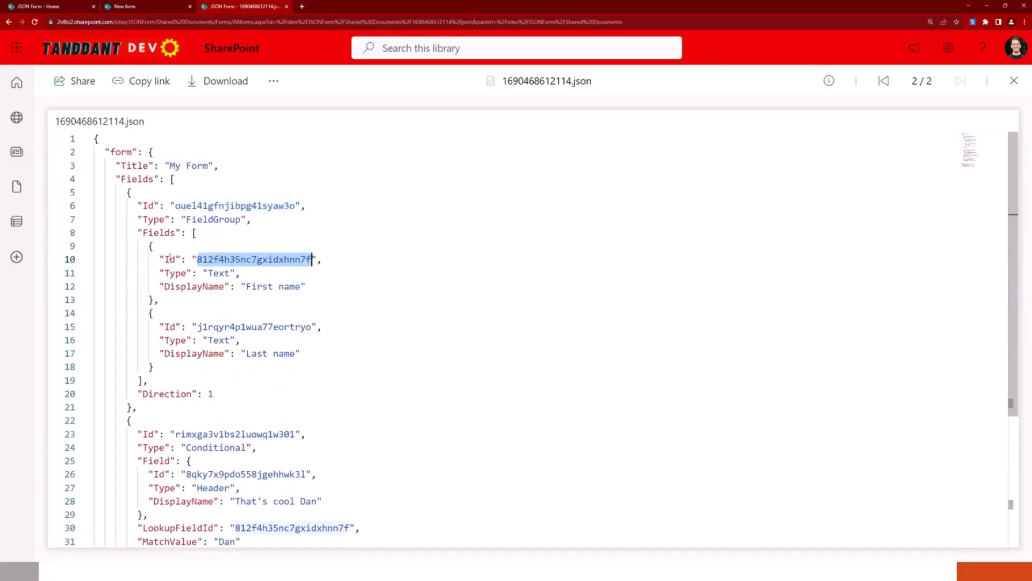
# Step: Scroll to the response block and select the entire JSON document
pyautogui.scroll(-5, 303, 291)
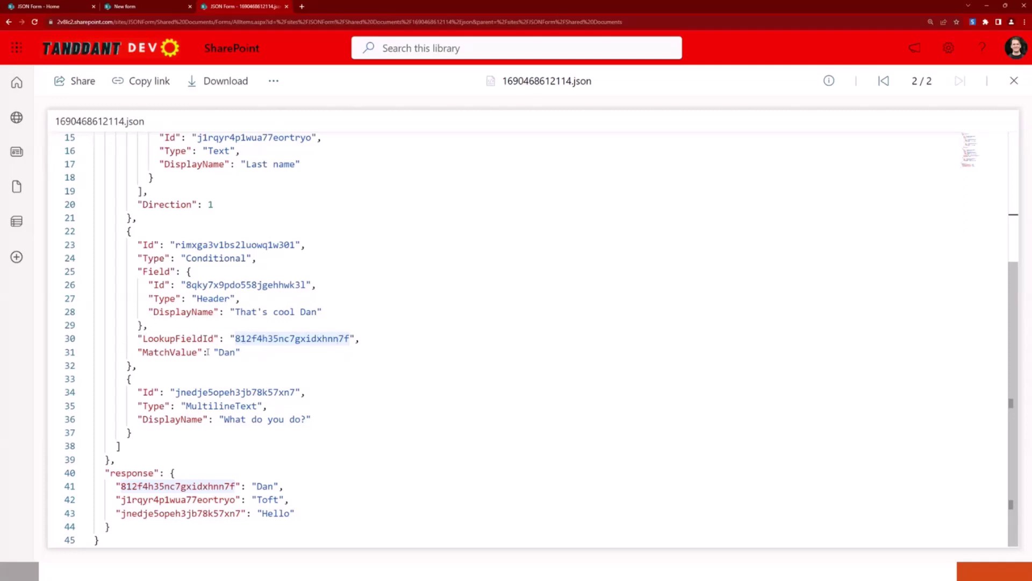
pyautogui.scroll(1, 269, 339)
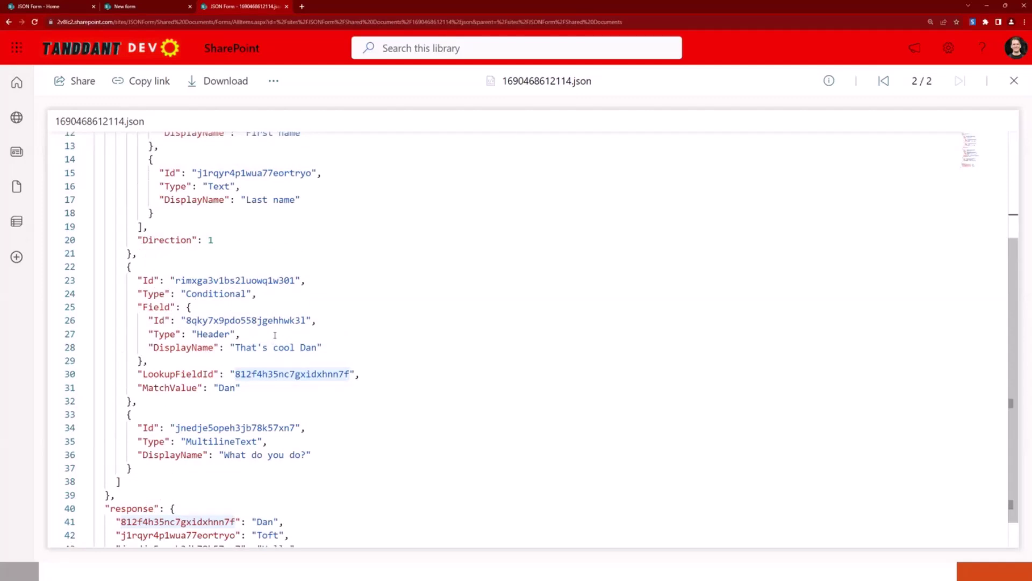
pyautogui.scroll(4, 281, 330)
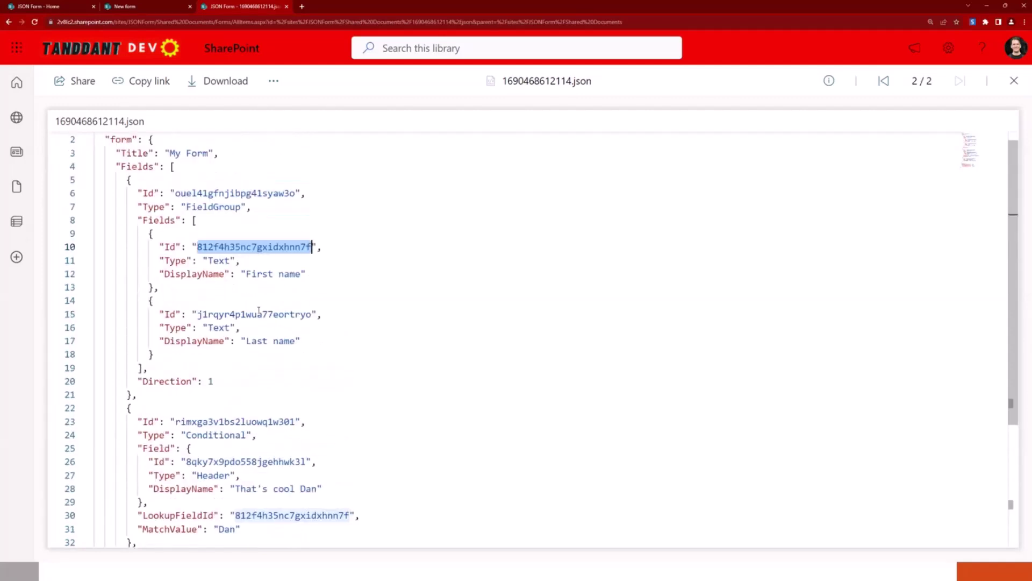
pyautogui.scroll(-5, 346, 315)
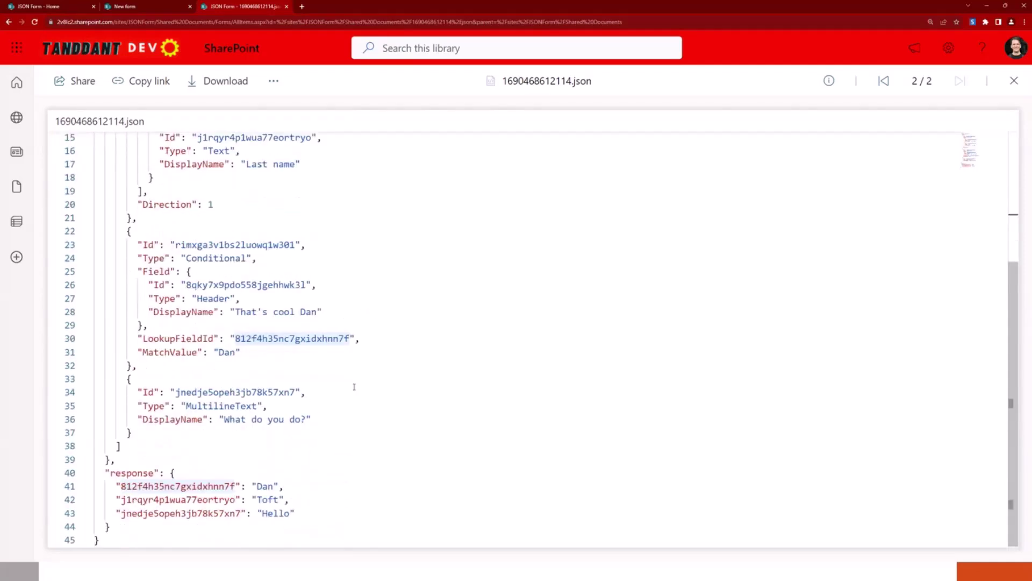
pyautogui.scroll(5, 355, 387)
pyautogui.scroll(-5, 354, 387)
pyautogui.click(240, 525)
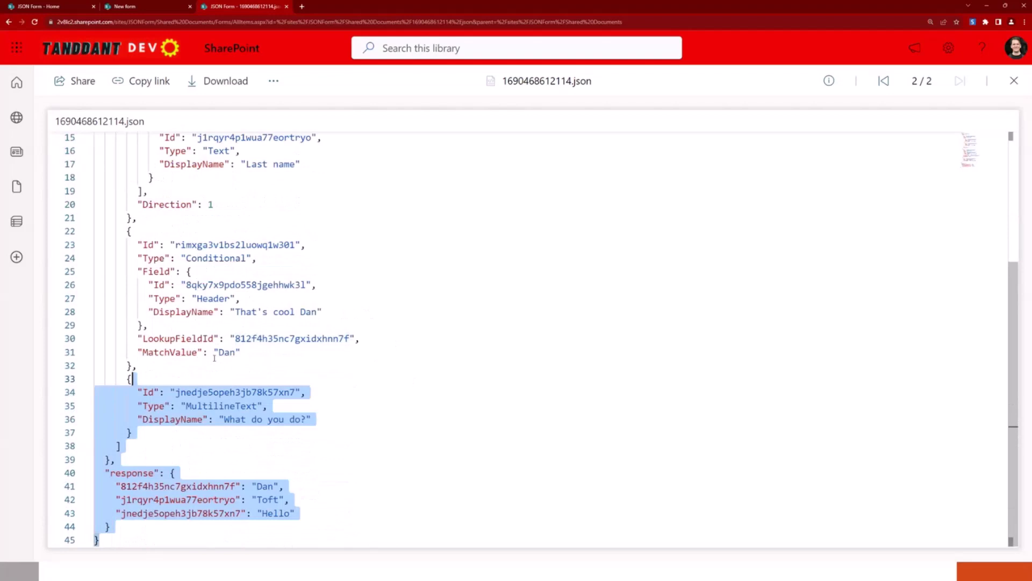
pyautogui.moveTo(214, 358); pyautogui.dragTo(200, 121)
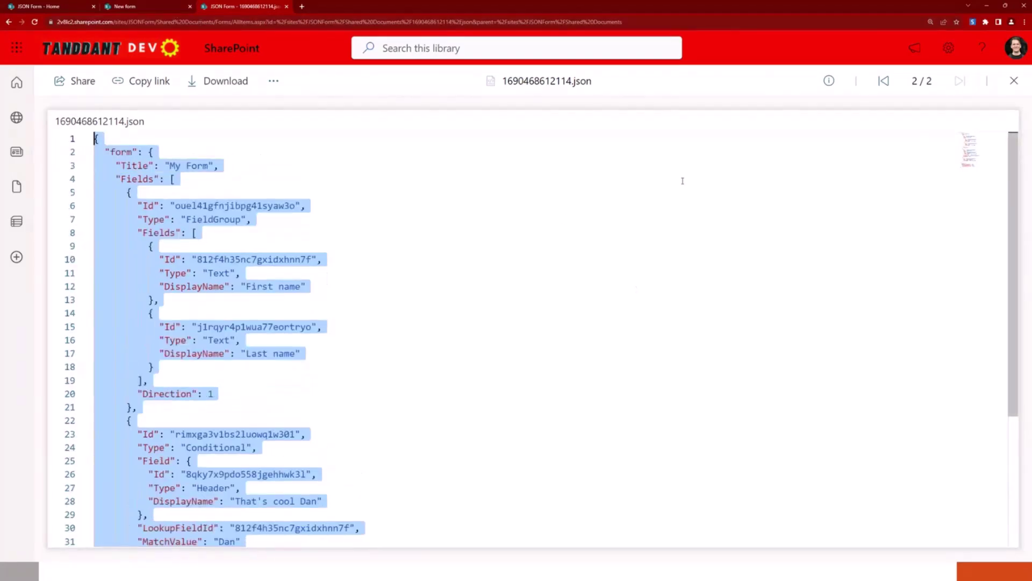
# Step: Switch to the New form browser tab showing the filled-in PnP Community call form
pyautogui.click(180, 8)
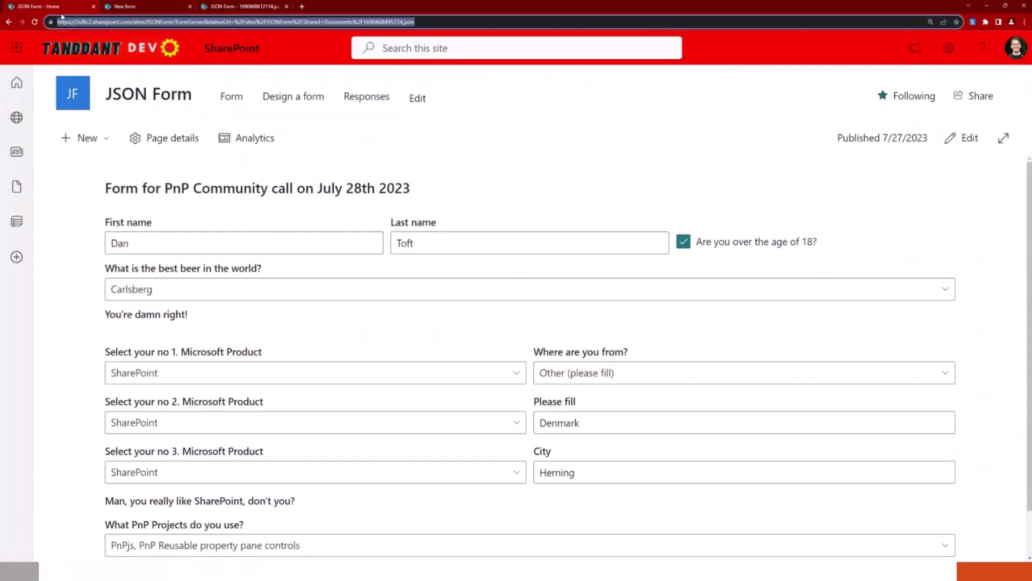
pyautogui.scroll(-1, 545, 232)
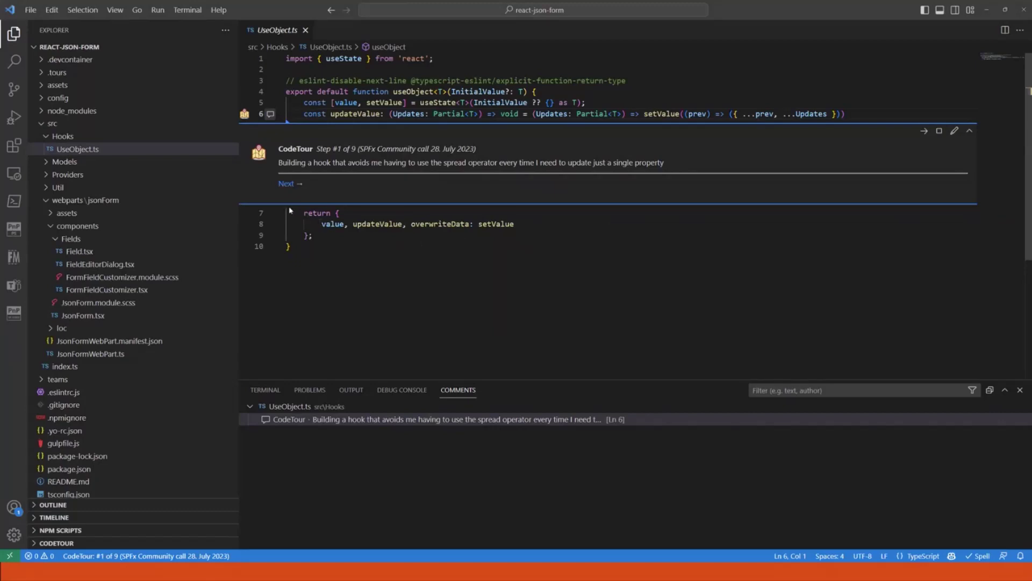
# Step: Close the Comments panel below the editor and hide the Explorer sidebar
pyautogui.click(1020, 390)
pyautogui.click(14, 33)
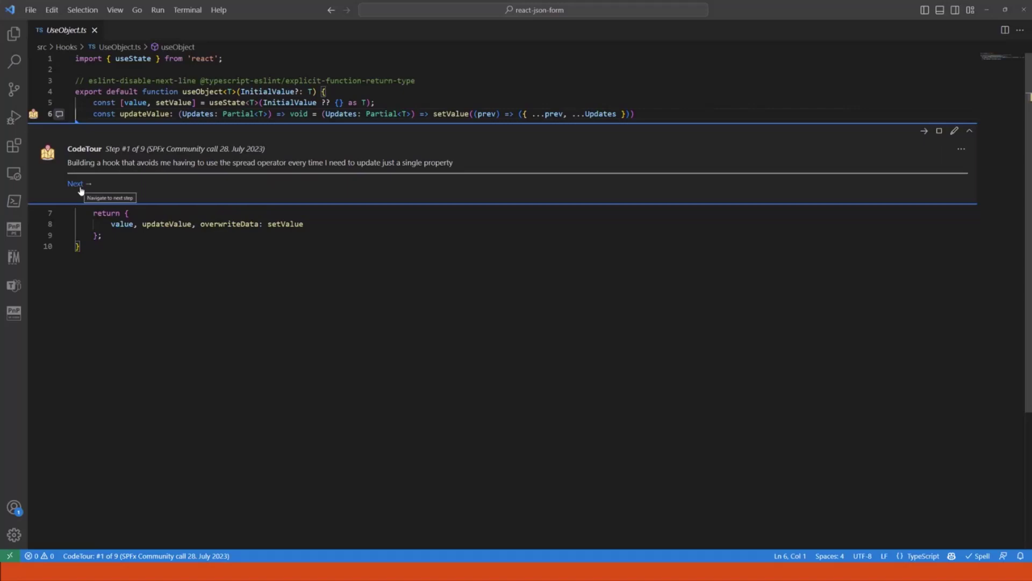
# Step: Advance the CodeTour to step 2 and highlight the onChange call keyed by field Id
pyautogui.hotkey('ctrl', 'Right')
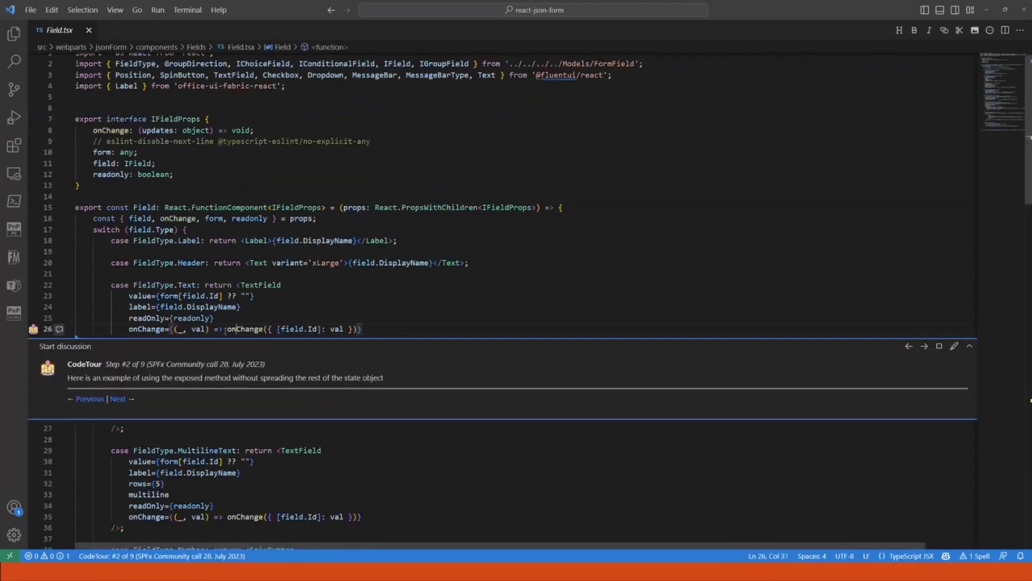
pyautogui.moveTo(223, 328); pyautogui.dragTo(322, 329)
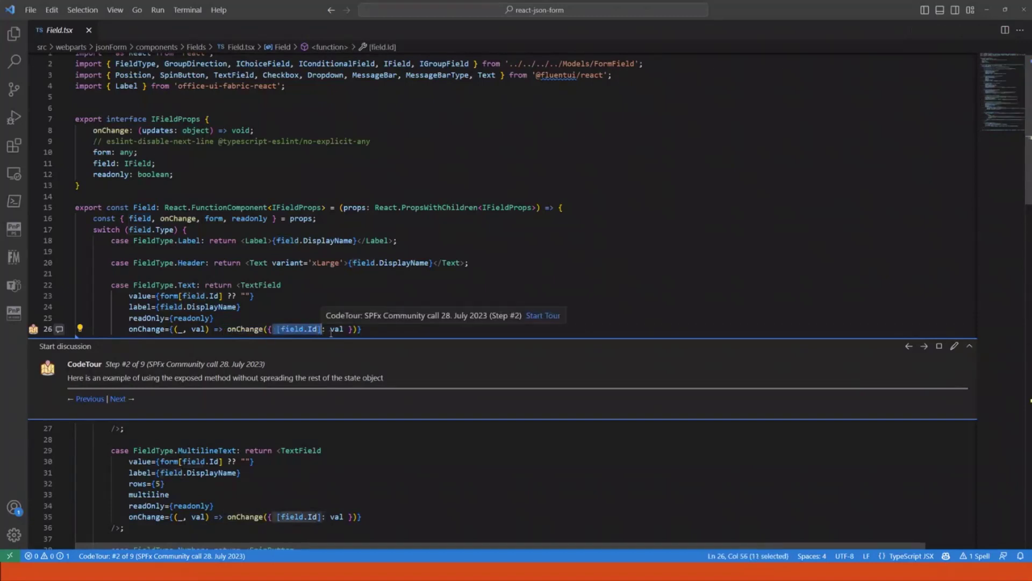
pyautogui.click(333, 329)
# Step: Select the onChange call on line 26, then move the tour on to step 3
pyautogui.scroll(1, 332, 320)
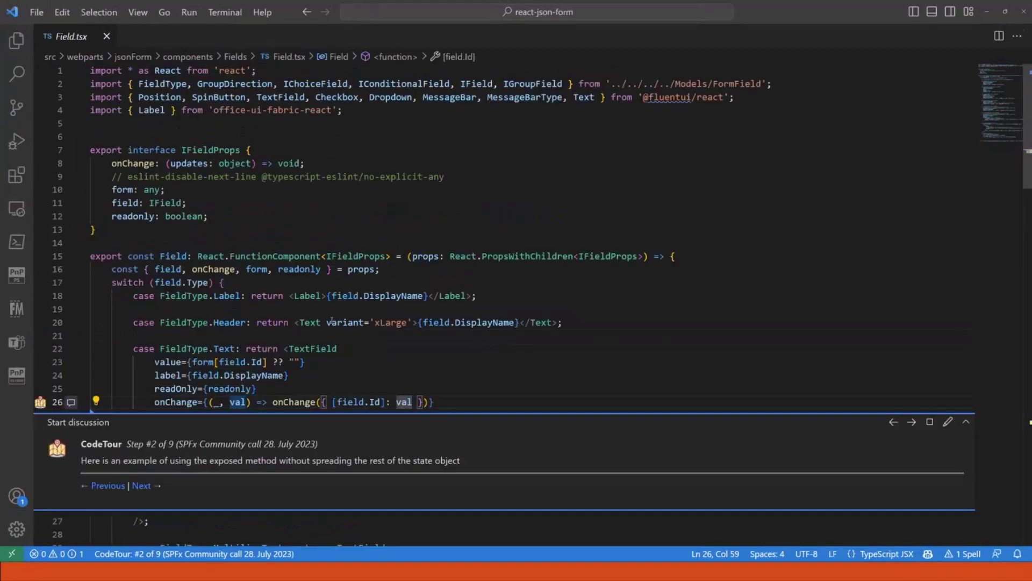
pyautogui.scroll(-1, 317, 367)
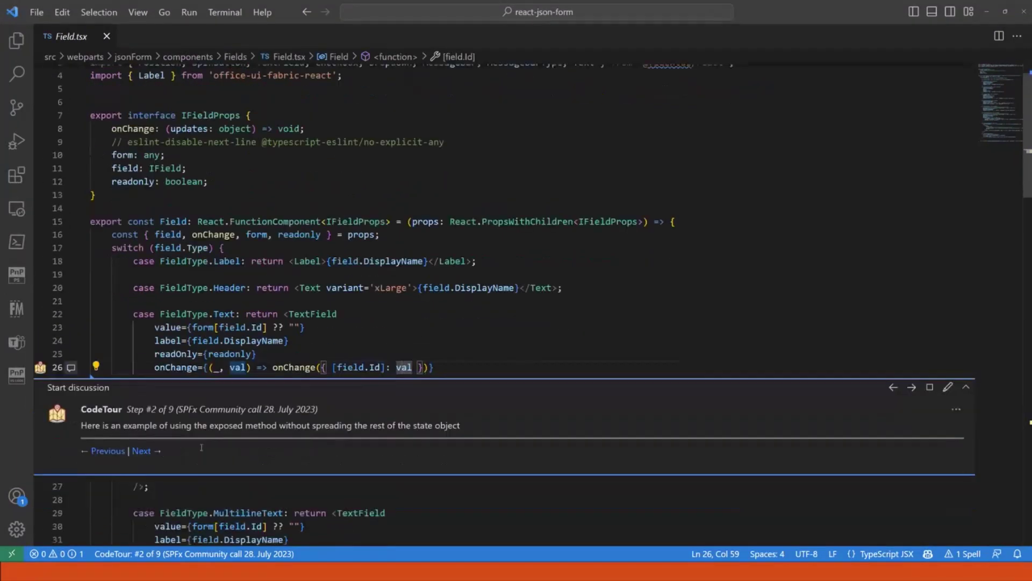
pyautogui.press('Up')
pyautogui.press('Up')
pyautogui.moveTo(272, 367); pyautogui.dragTo(423, 369)
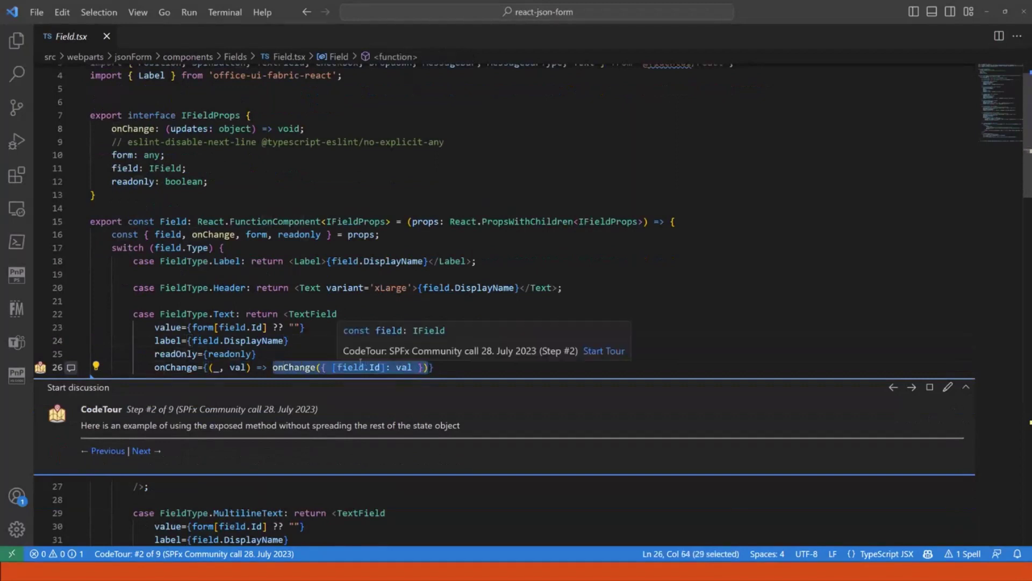
pyautogui.click(144, 453)
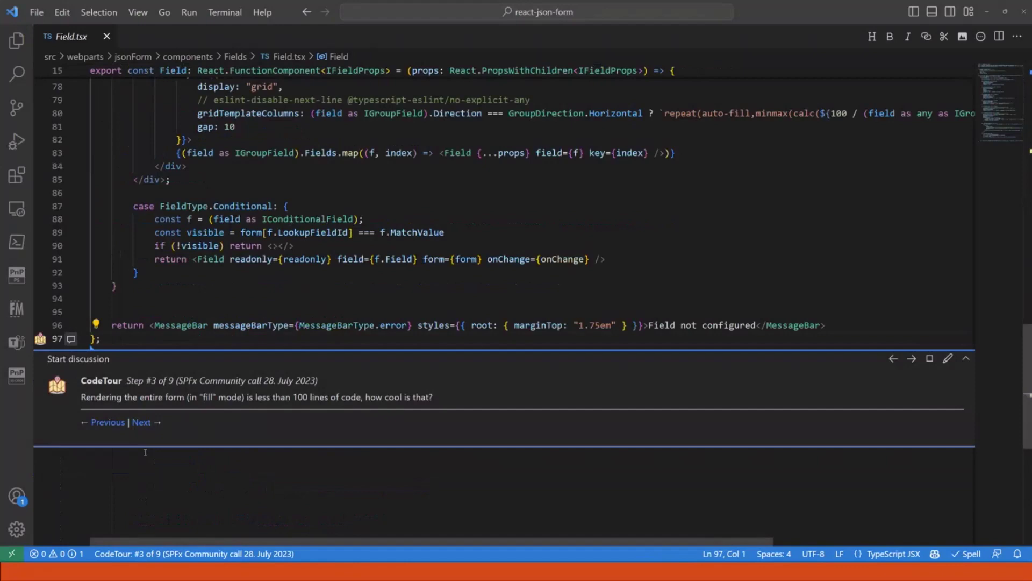
# Step: Review Field.tsx, then advance the CodeTour to step 4 at NewField in Util.ts
pyautogui.scroll(20, 160, 406)
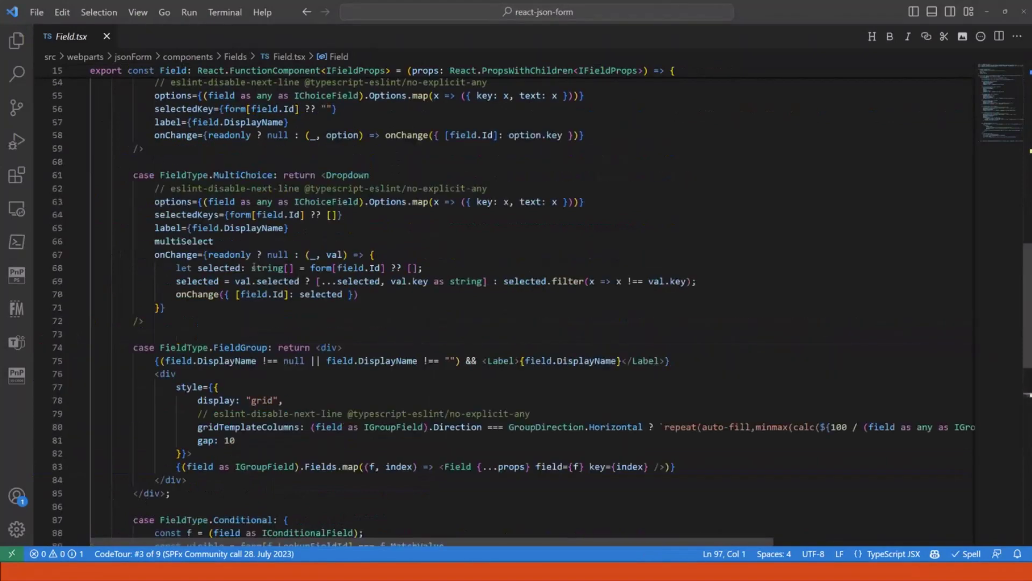
pyautogui.scroll(-1, 254, 266)
pyautogui.scroll(1, 215, 258)
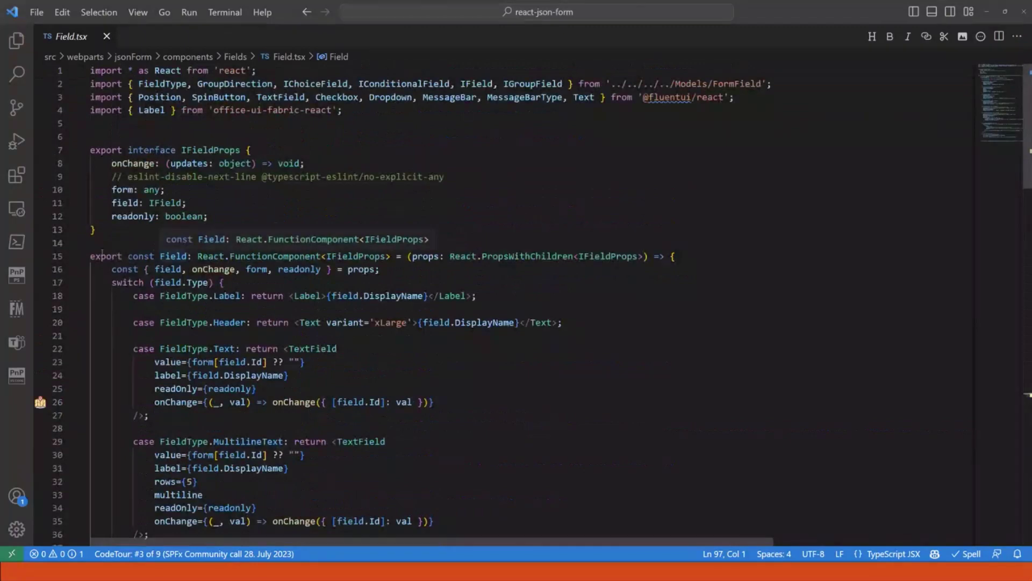
pyautogui.scroll(-17, 253, 249)
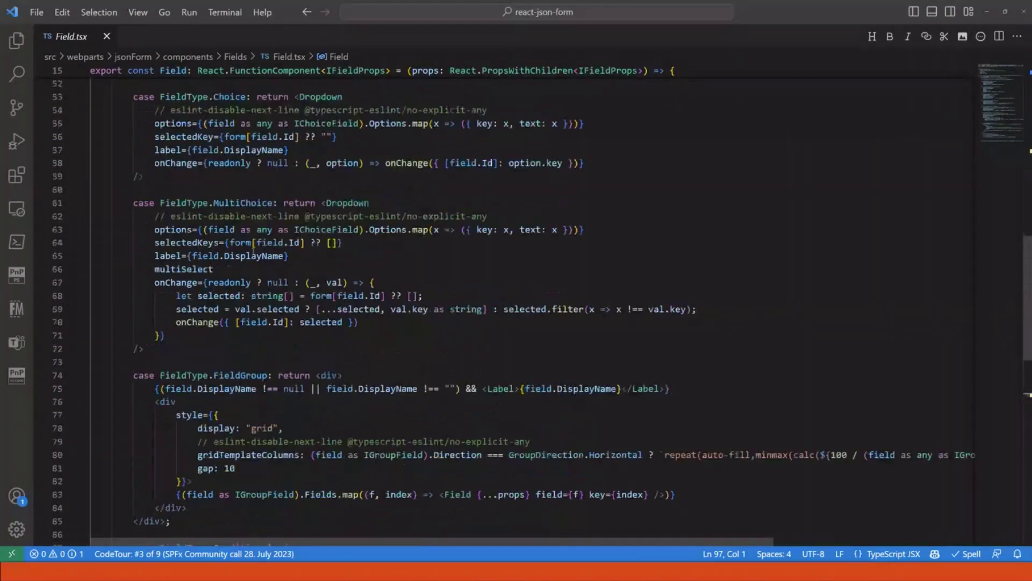
pyautogui.scroll(-10, 253, 249)
pyautogui.scroll(1, 242, 266)
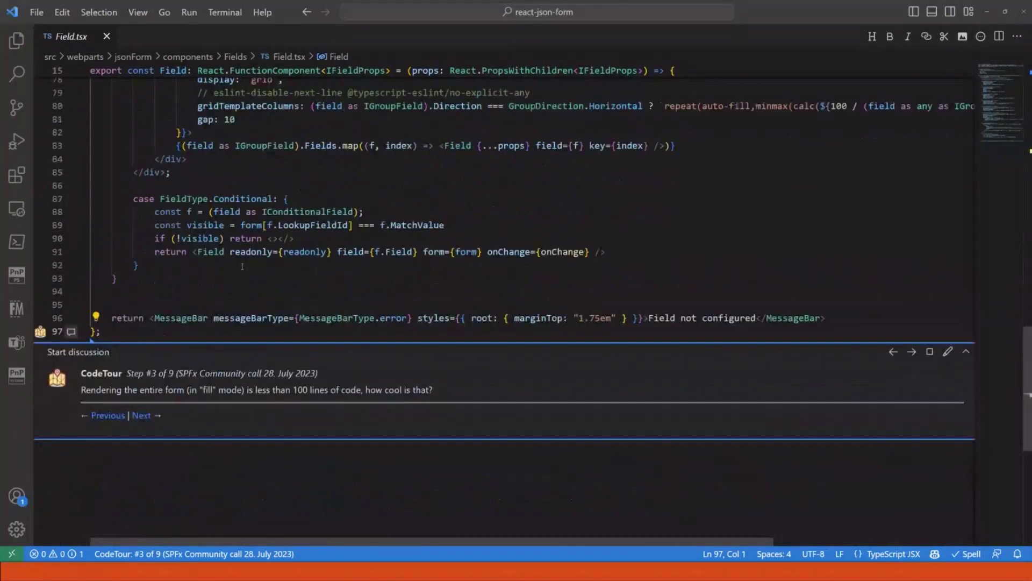
pyautogui.scroll(12, 242, 266)
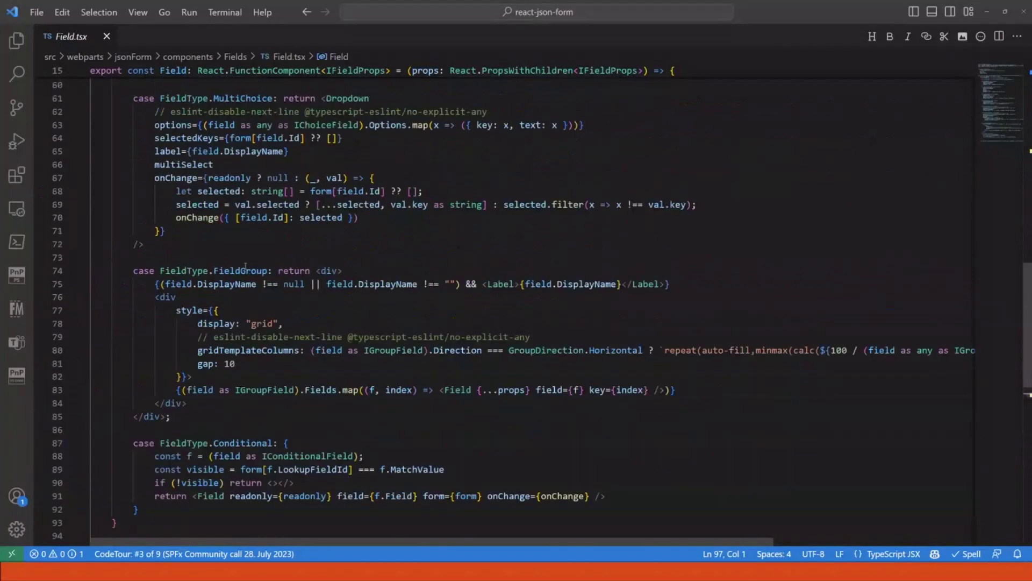
pyautogui.scroll(14, 246, 265)
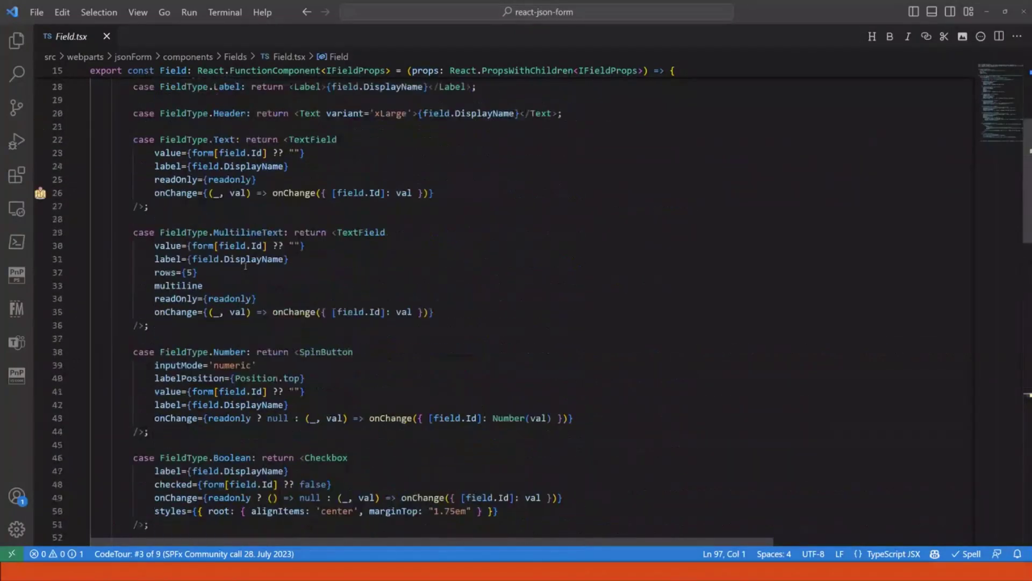
pyautogui.scroll(-20, 246, 267)
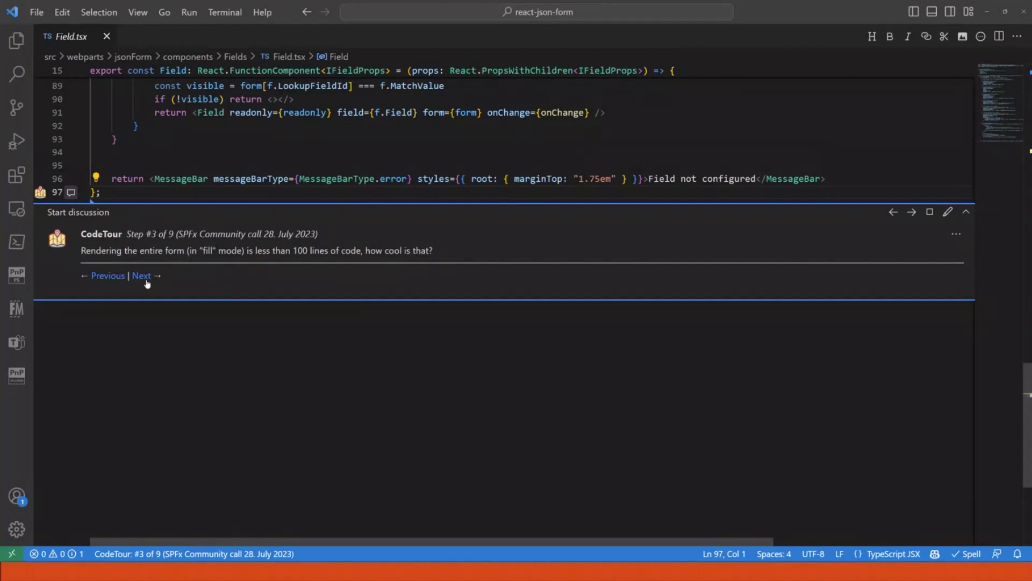
pyautogui.click(142, 276)
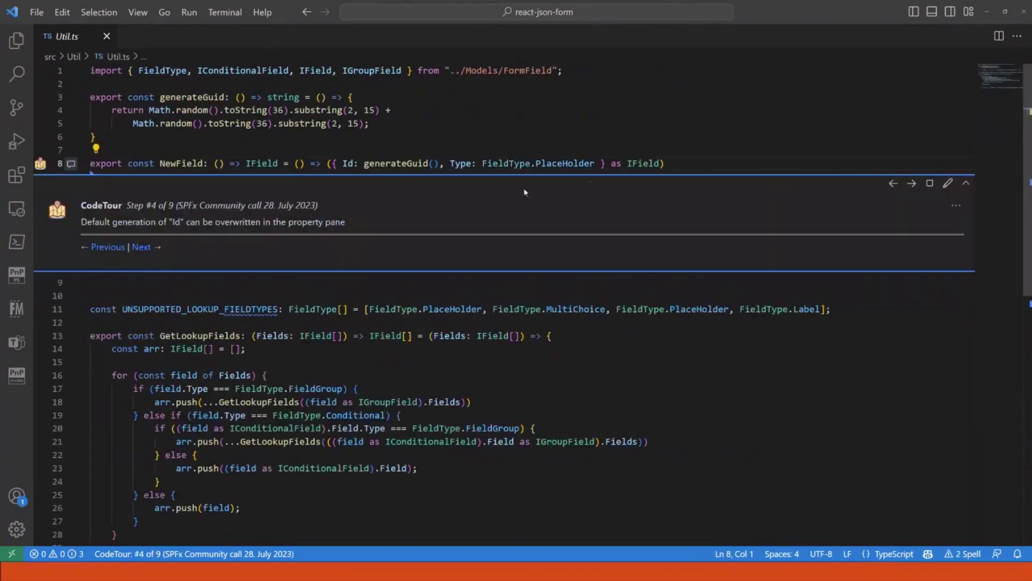
# Step: Highlight the generateGuid and NewField definitions, then go to step 5 in JsonFormWebPart.ts
pyautogui.moveTo(665, 163); pyautogui.dragTo(89, 97)
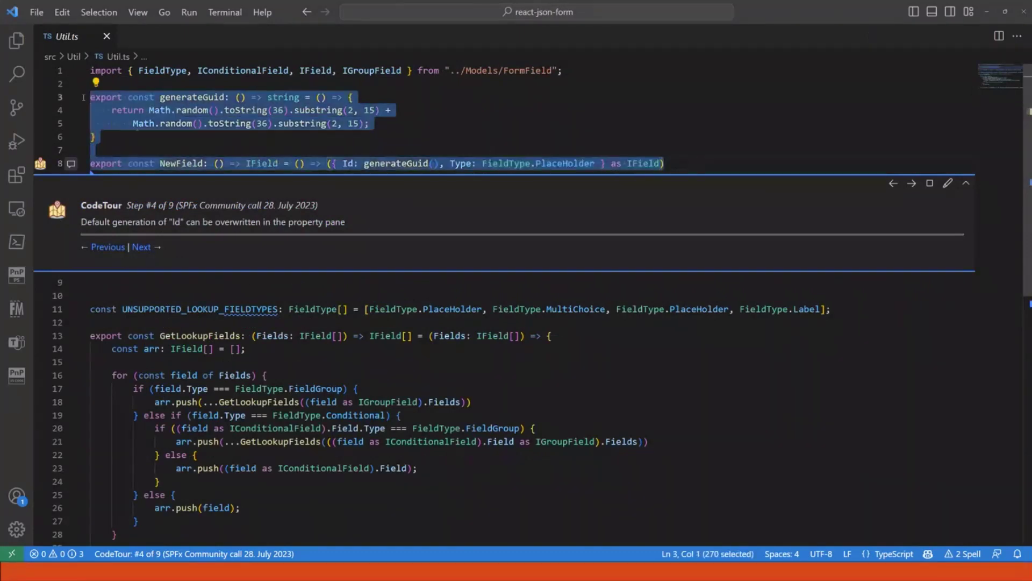
pyautogui.click(258, 150)
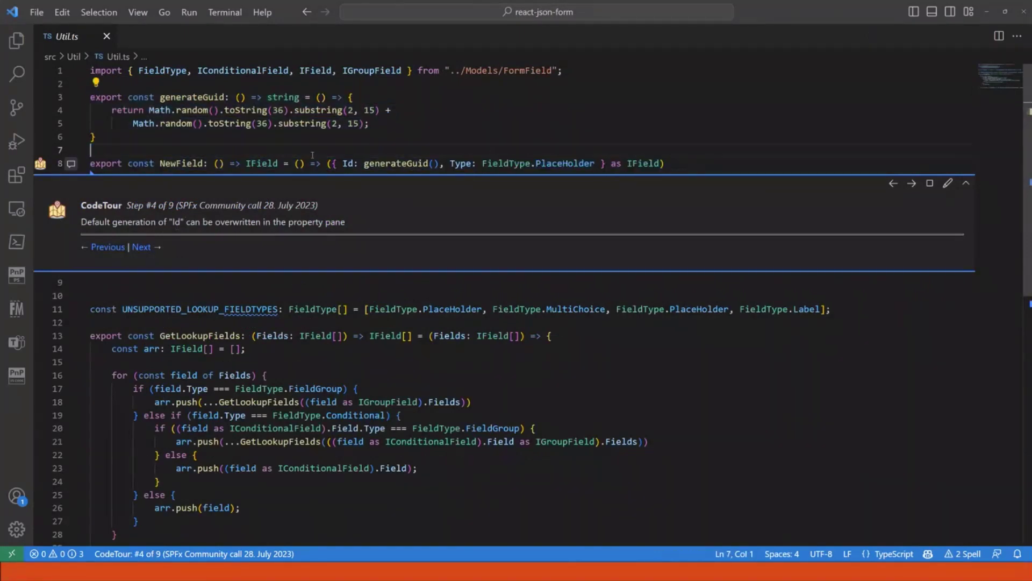
pyautogui.click(142, 250)
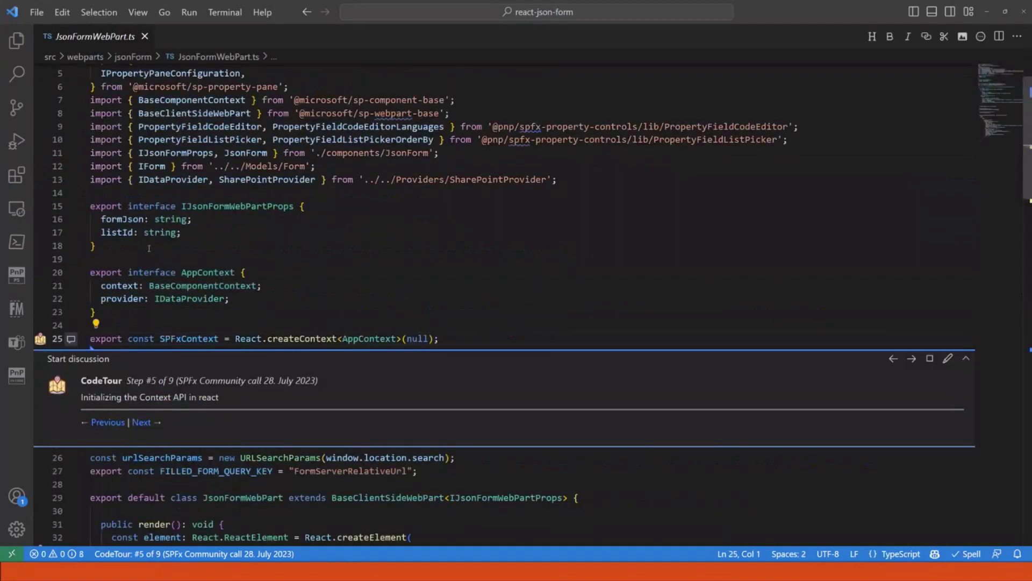
# Step: Inspect the SPFxContext createContext line and highlight every use of SPFxContext
pyautogui.scroll(-2, 281, 242)
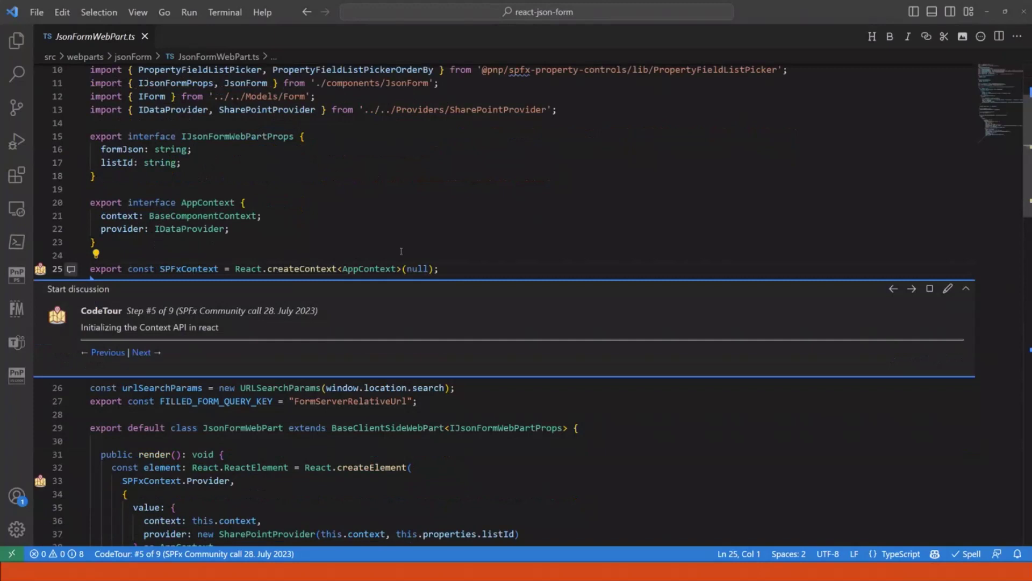
pyautogui.scroll(-1, 401, 252)
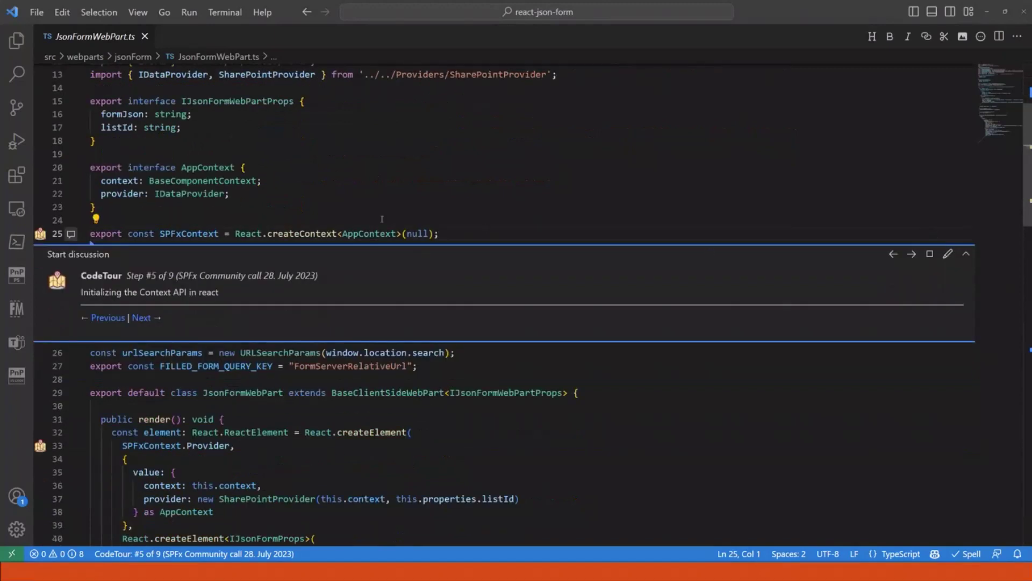
pyautogui.moveTo(150, 233); pyautogui.dragTo(322, 352)
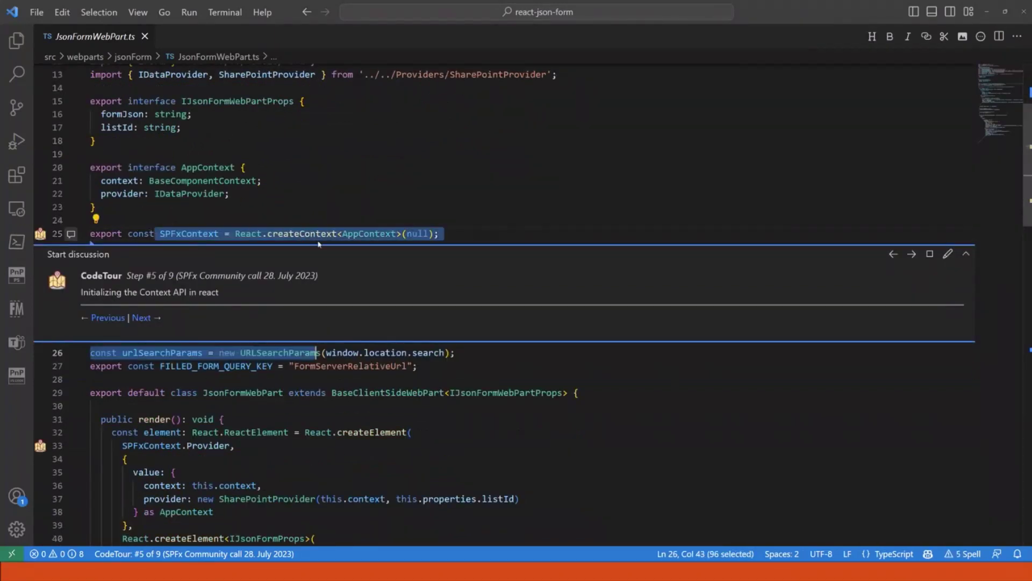
pyautogui.click(328, 233)
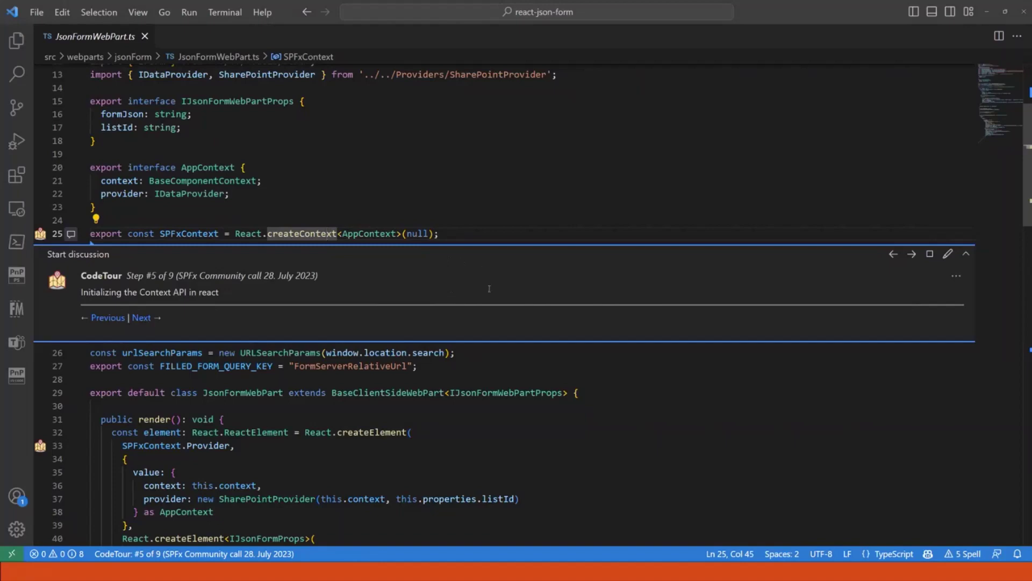
pyautogui.click(210, 234)
# Step: Select the SPFxContext.Provider block on lines 33–39 and inspect its context and SharePointProvider values
pyautogui.scroll(-5, 215, 233)
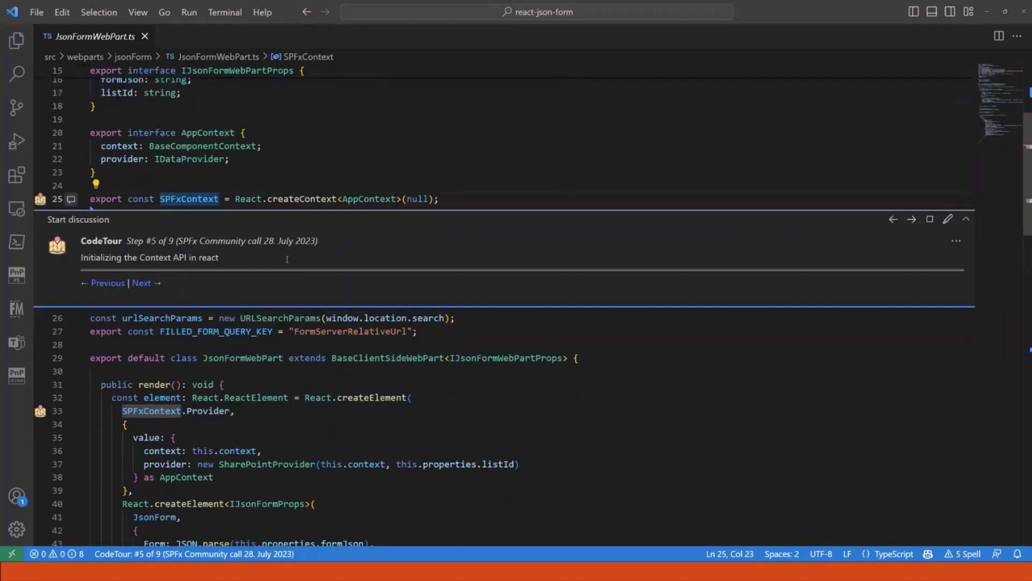
pyautogui.moveTo(116, 271); pyautogui.dragTo(134, 351)
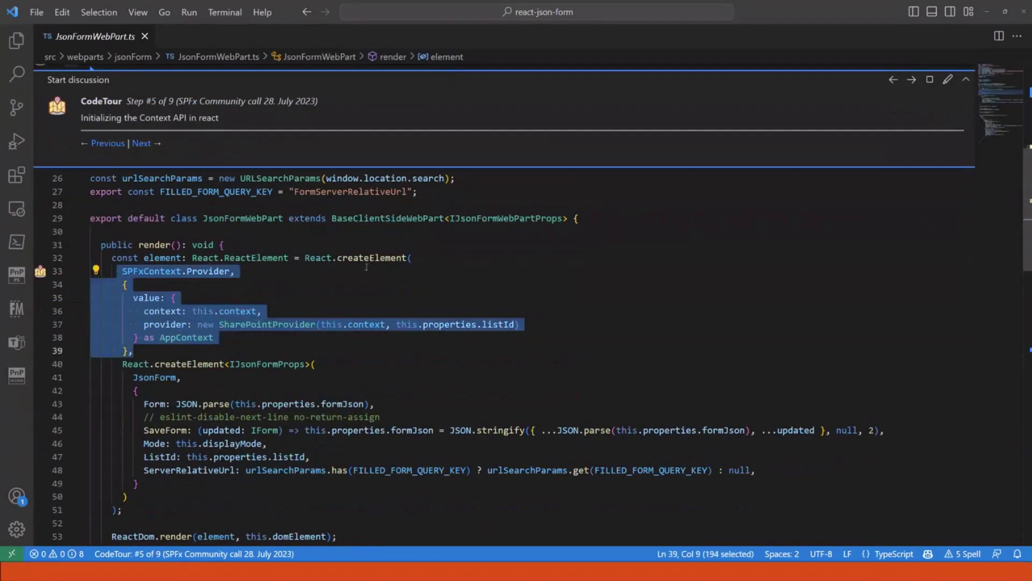
pyautogui.click(260, 350)
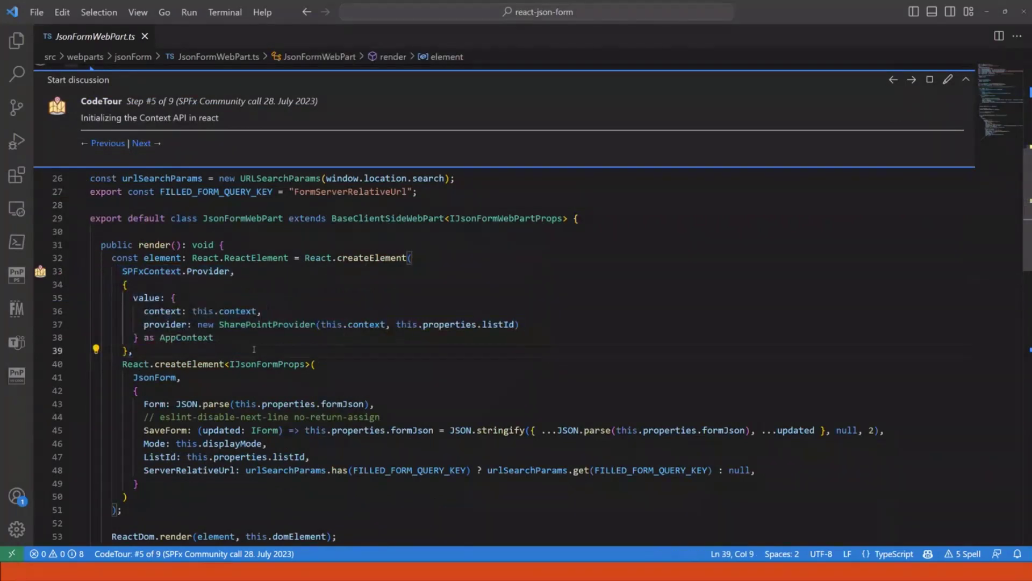
pyautogui.moveTo(254, 348); pyautogui.dragTo(123, 271)
pyautogui.click(155, 311)
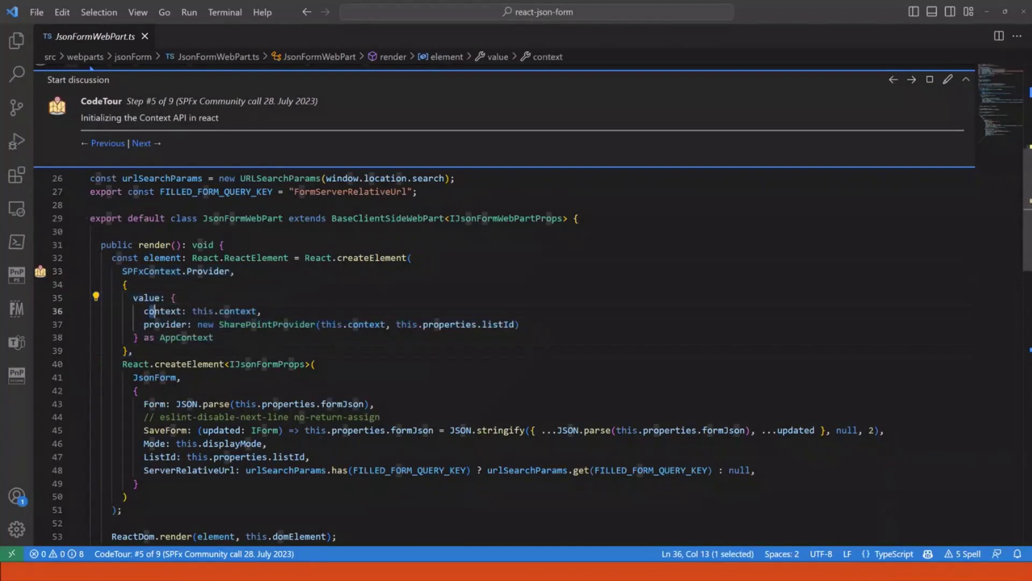
pyautogui.click(235, 325)
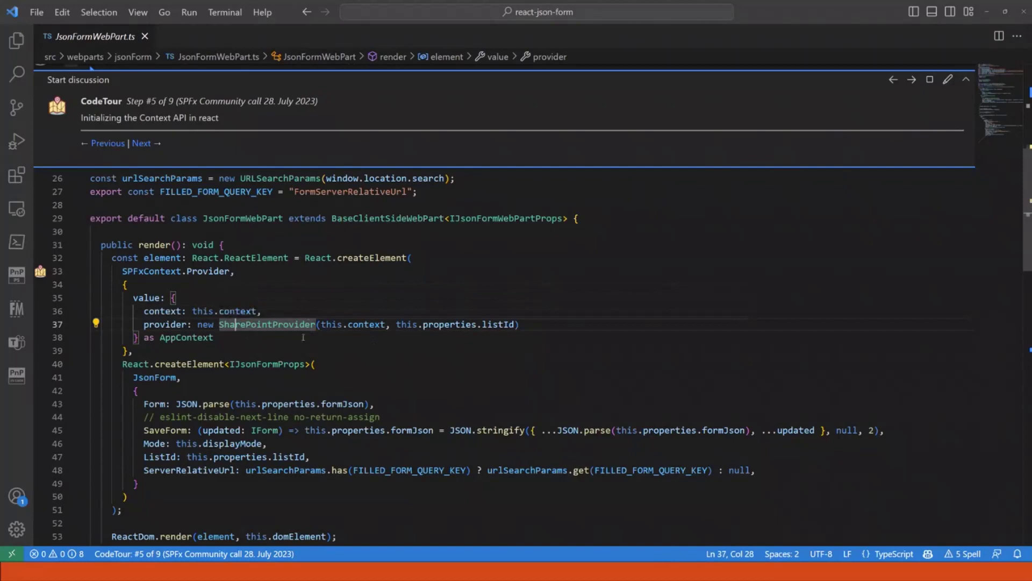
# Step: Select the nested JsonForm element on lines 41–49, then advance the tour to step 6
pyautogui.scroll(1, 205, 317)
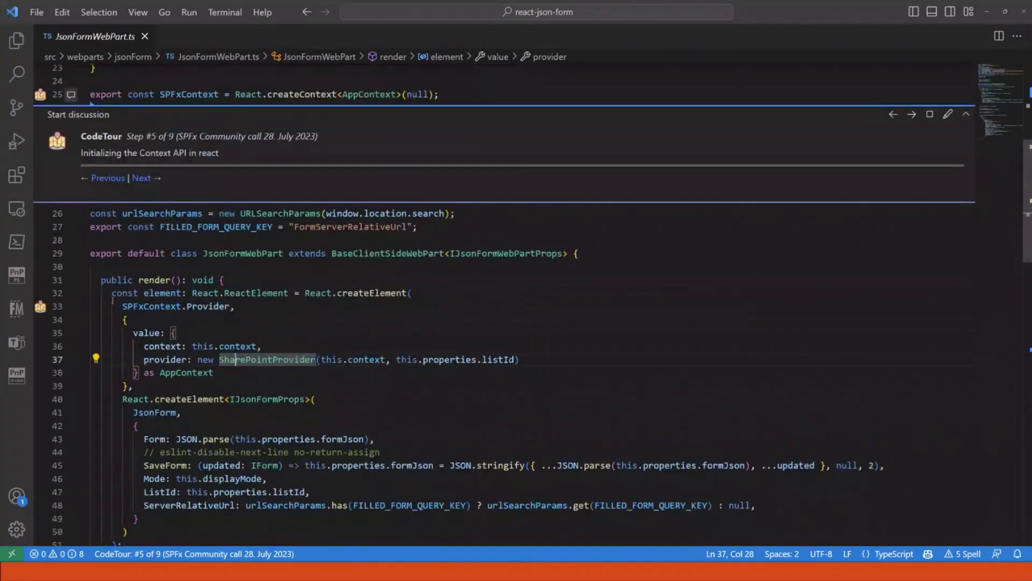
pyautogui.moveTo(107, 412); pyautogui.dragTo(277, 514)
pyautogui.click(277, 515)
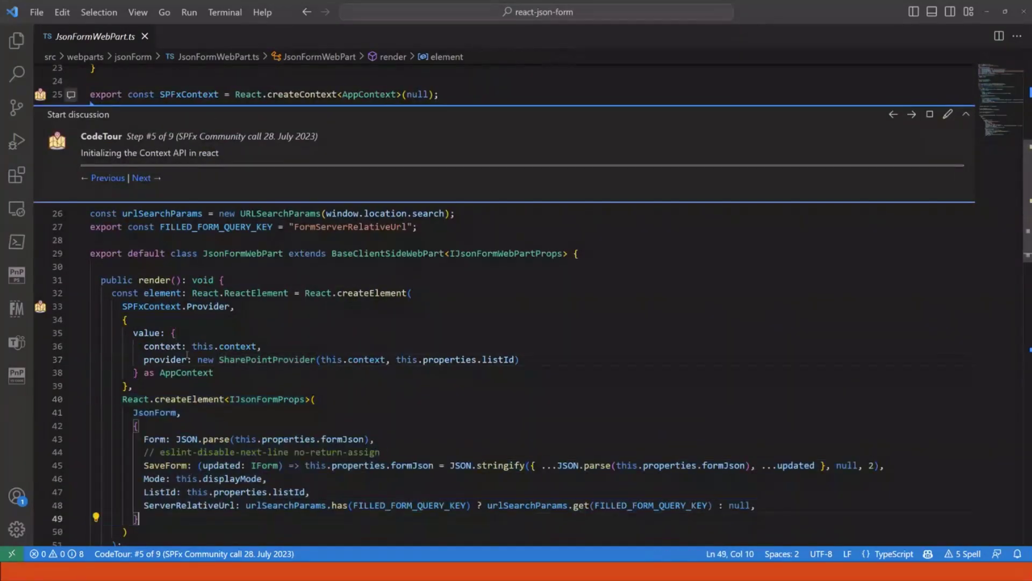
pyautogui.click(142, 178)
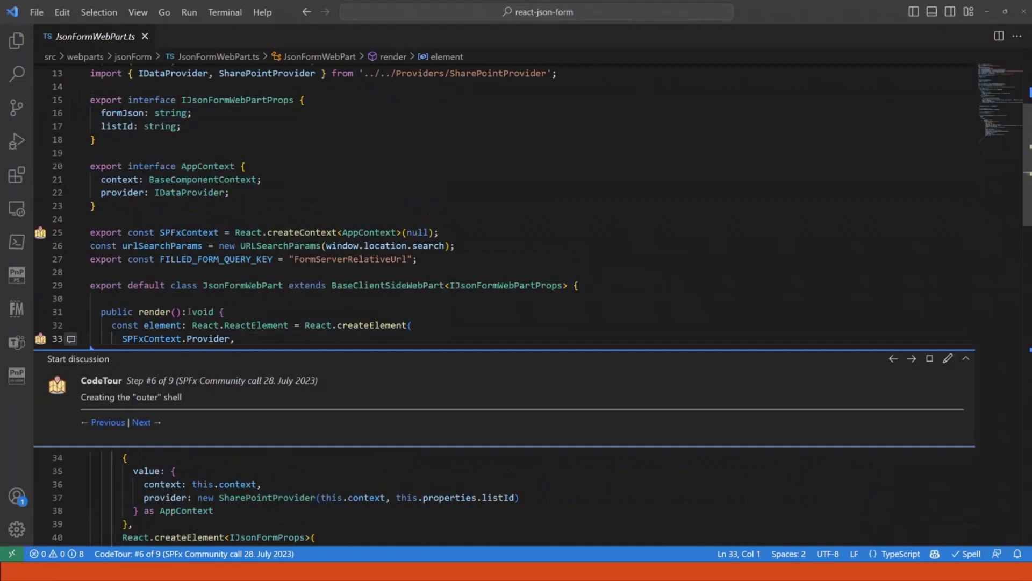
pyautogui.scroll(-1, 300, 343)
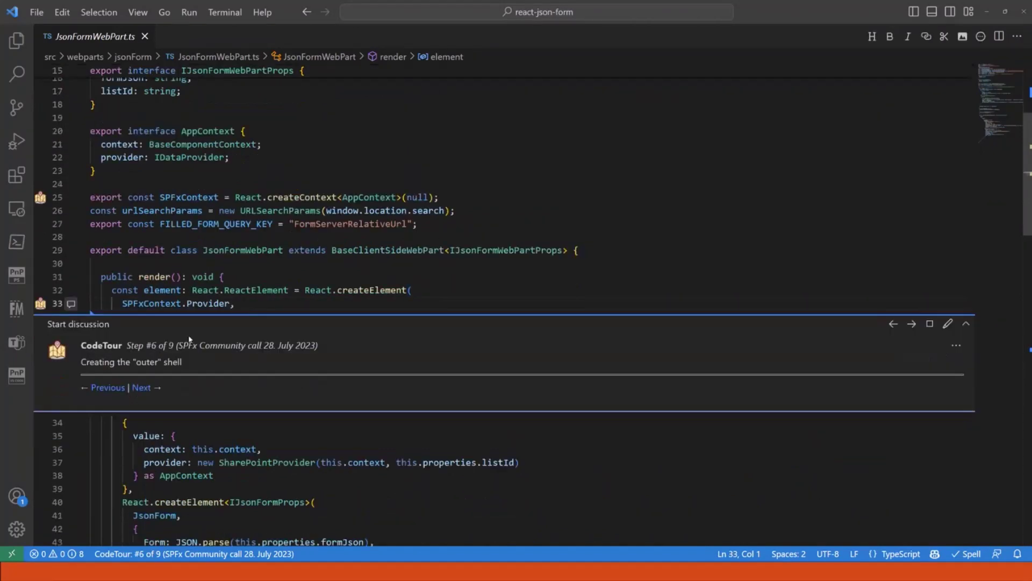
# Step: Go to step 7 in JsonForm.tsx and inspect the useContext provider line and GetSubmission call
pyautogui.click(141, 387)
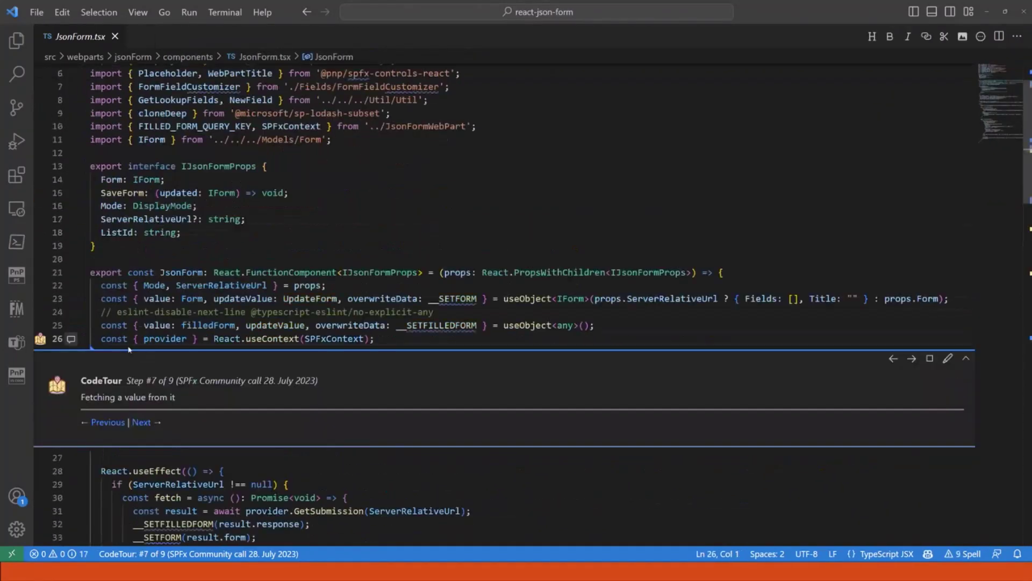
pyautogui.moveTo(109, 342)
pyautogui.mouseDown()
pyautogui.moveTo(375, 339)
pyautogui.moveTo(119, 346)
pyautogui.mouseUp()
pyautogui.click(170, 338)
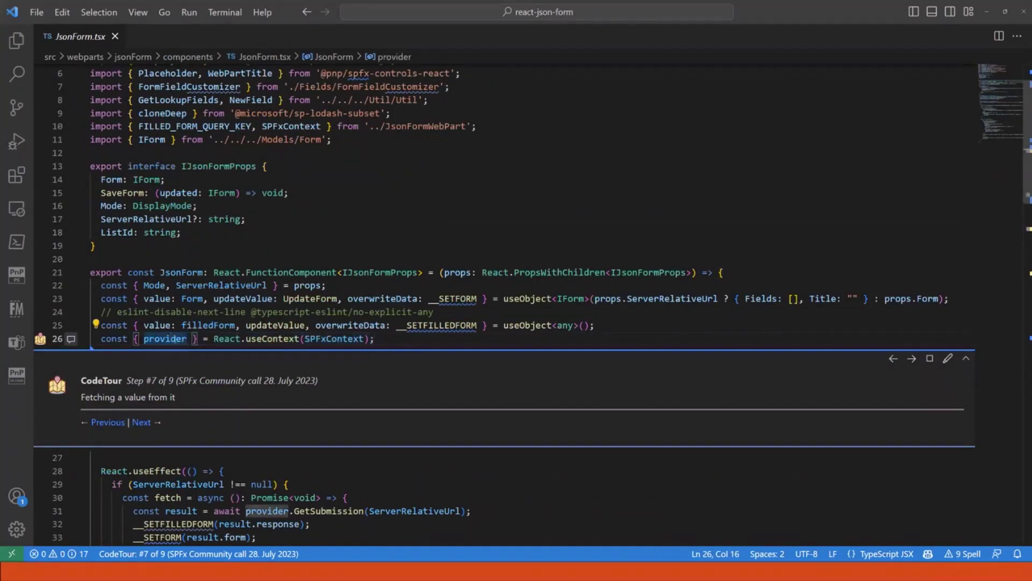
pyautogui.scroll(-2, 301, 393)
pyautogui.moveTo(123, 442); pyautogui.dragTo(485, 431)
pyautogui.click(486, 428)
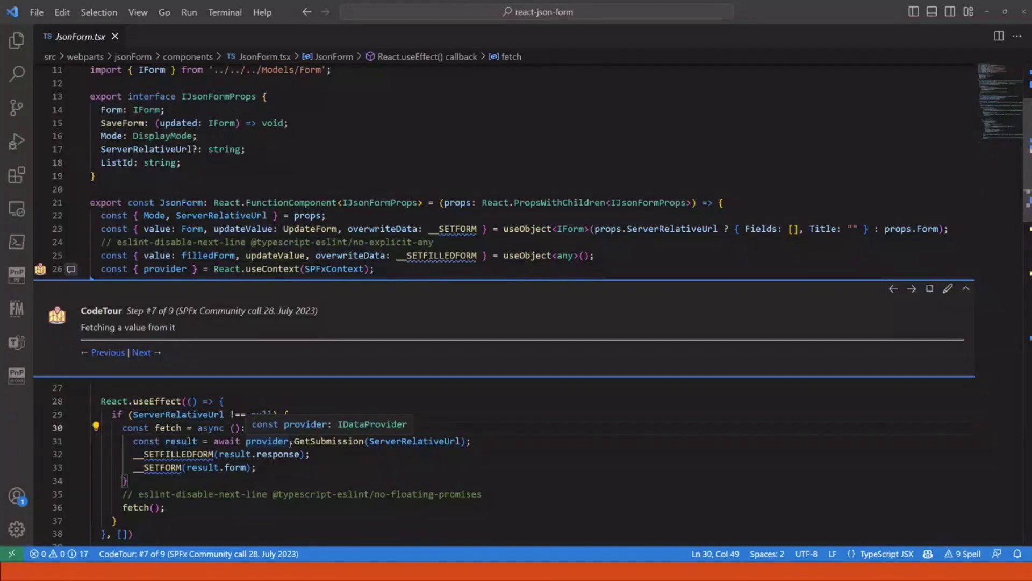
# Step: Advance through step 8 to step 9 and select the step 9 description
pyautogui.click(142, 352)
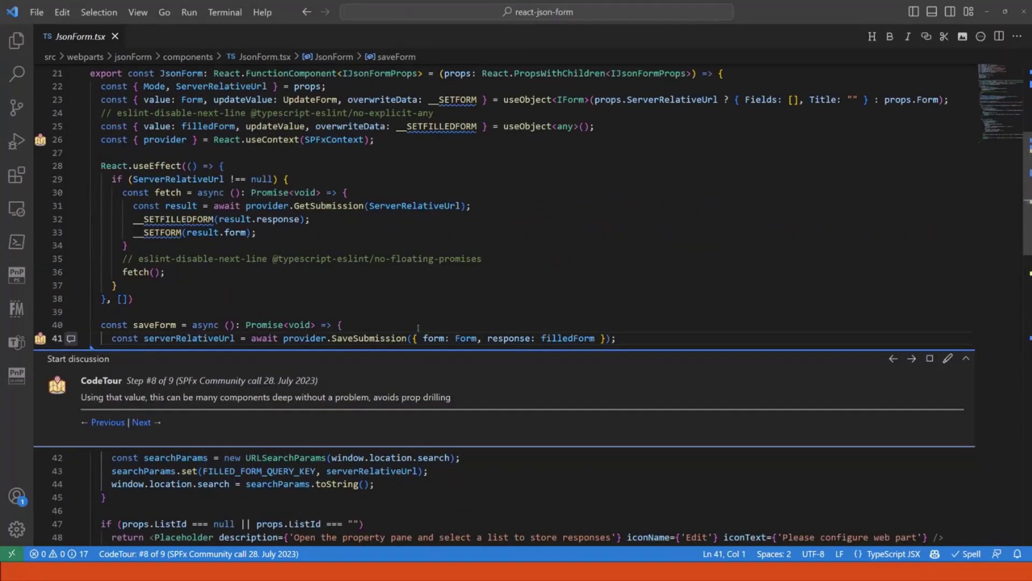
pyautogui.click(305, 337)
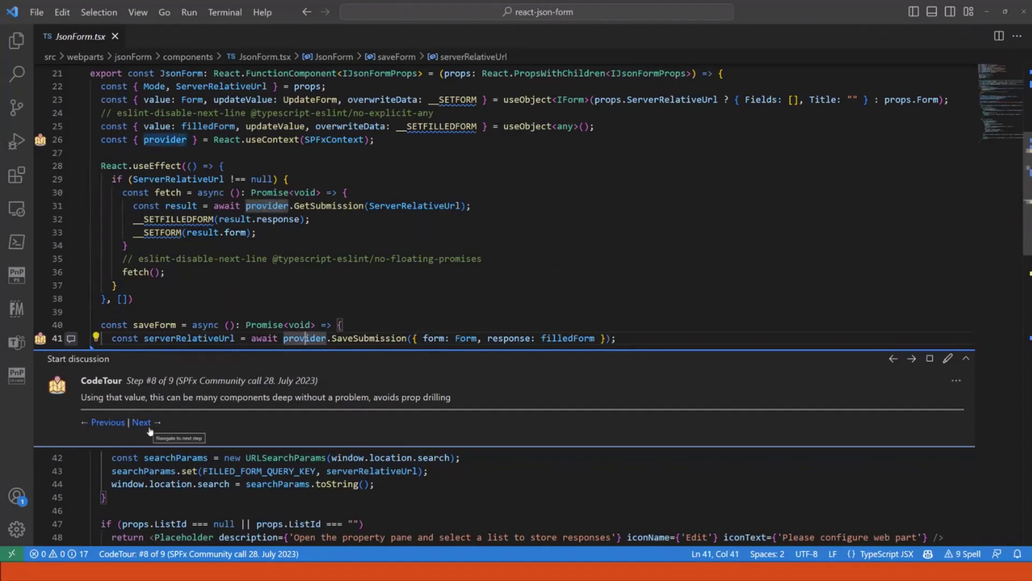
pyautogui.click(139, 422)
pyautogui.moveTo(87, 397); pyautogui.dragTo(477, 397)
pyautogui.moveTo(477, 397); pyautogui.dragTo(81, 397)
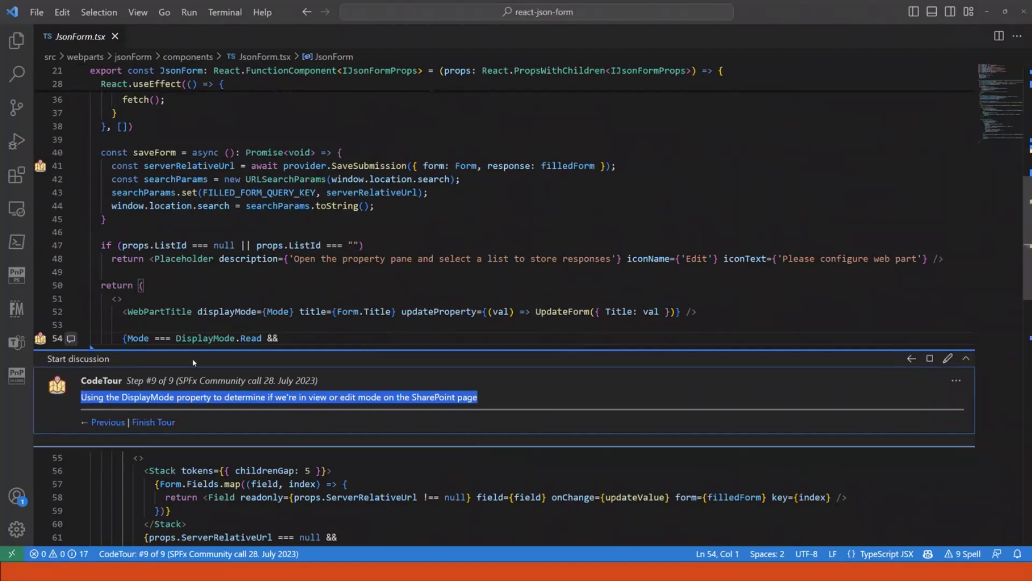
# Step: Inspect Mode and DisplayMode in the check on line 54
pyautogui.click(144, 339)
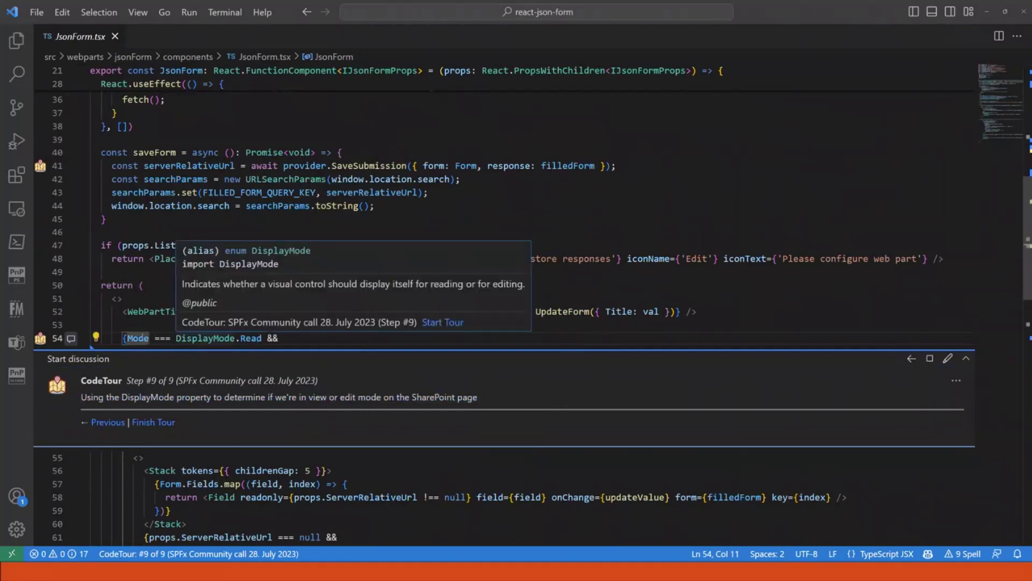
pyautogui.scroll(1, 220, 293)
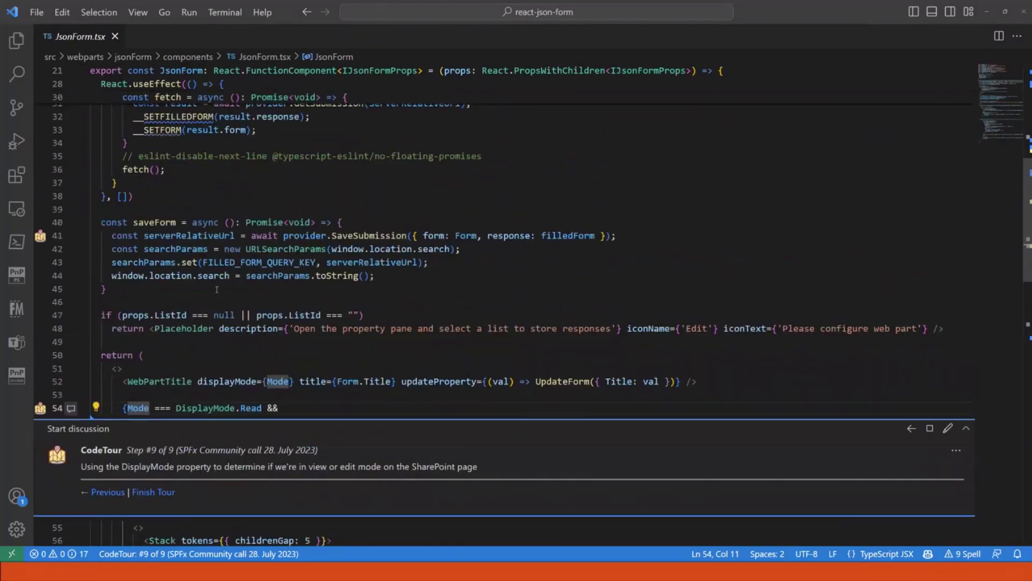
pyautogui.moveTo(220, 293)
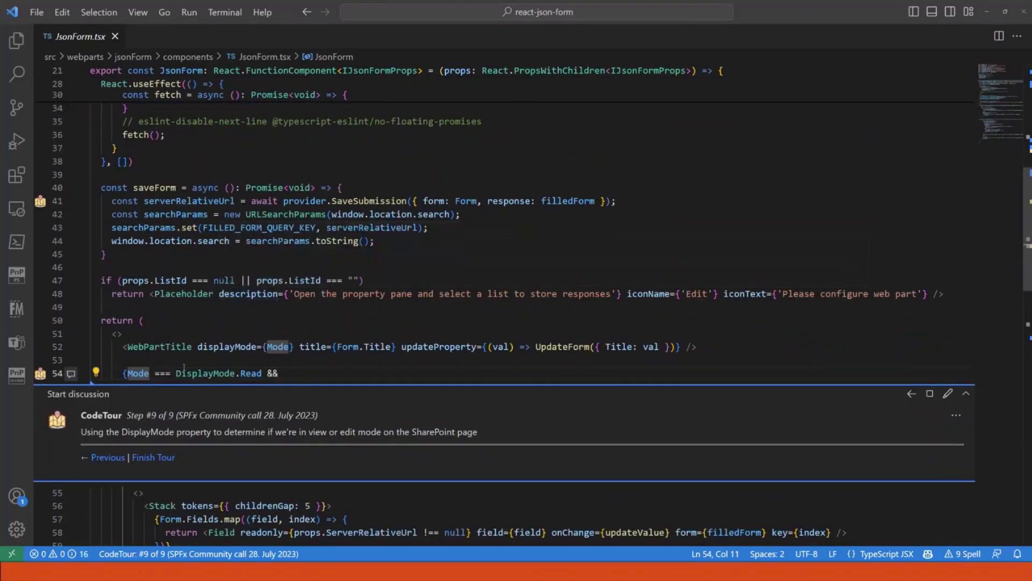
pyautogui.click(235, 373)
pyautogui.click(132, 373)
# Step: End the code tour and scroll to the DisplayMode.Edit branch with 'Add field' and 'Save form'
pyautogui.moveTo(147, 349)
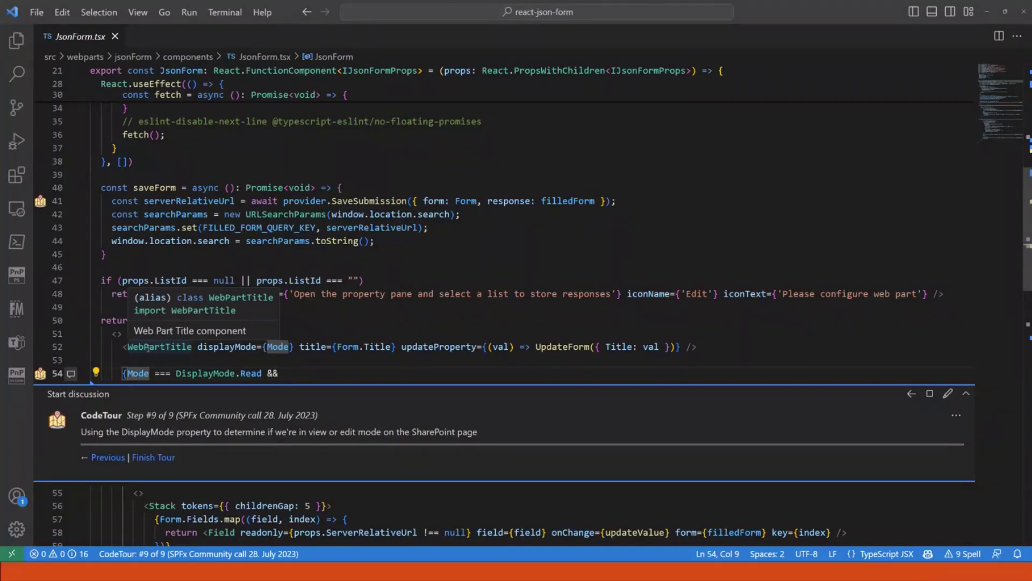
pyautogui.click(153, 457)
pyautogui.scroll(-5, 476, 344)
pyautogui.scroll(-4, 476, 343)
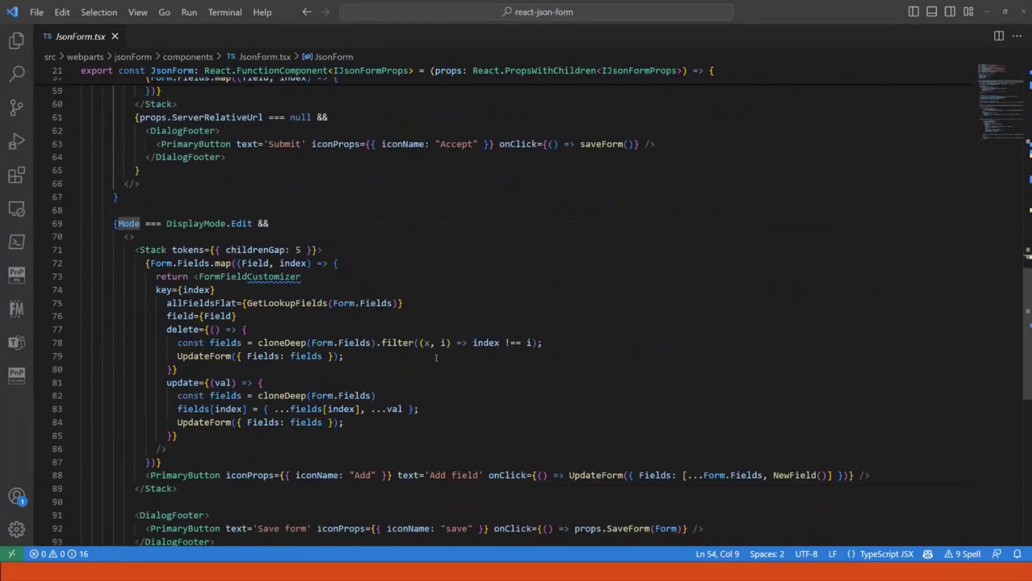
pyautogui.scroll(-1, 436, 357)
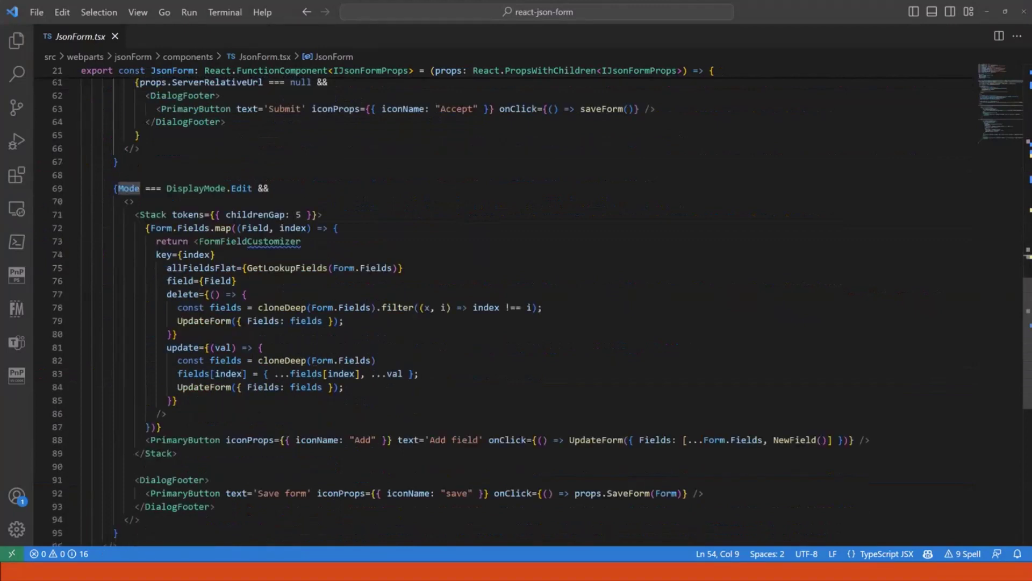